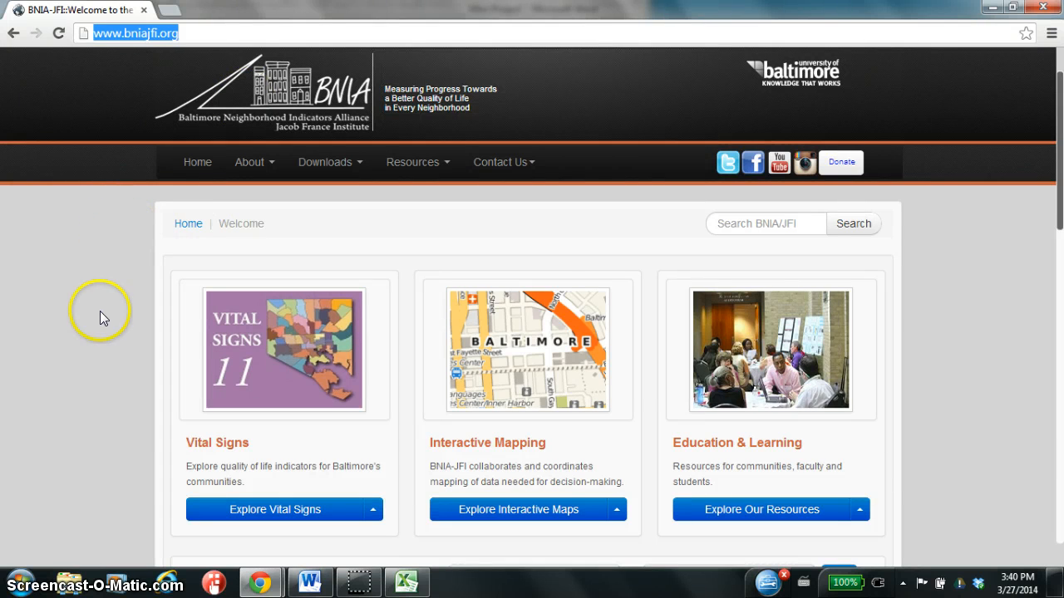
# Open the Vital Signs by Indicator page from the Vital Signs section of the BNIA-JFI home page.
pyautogui.scroll(-4, 100, 316)
pyautogui.scroll(3, 100, 312)
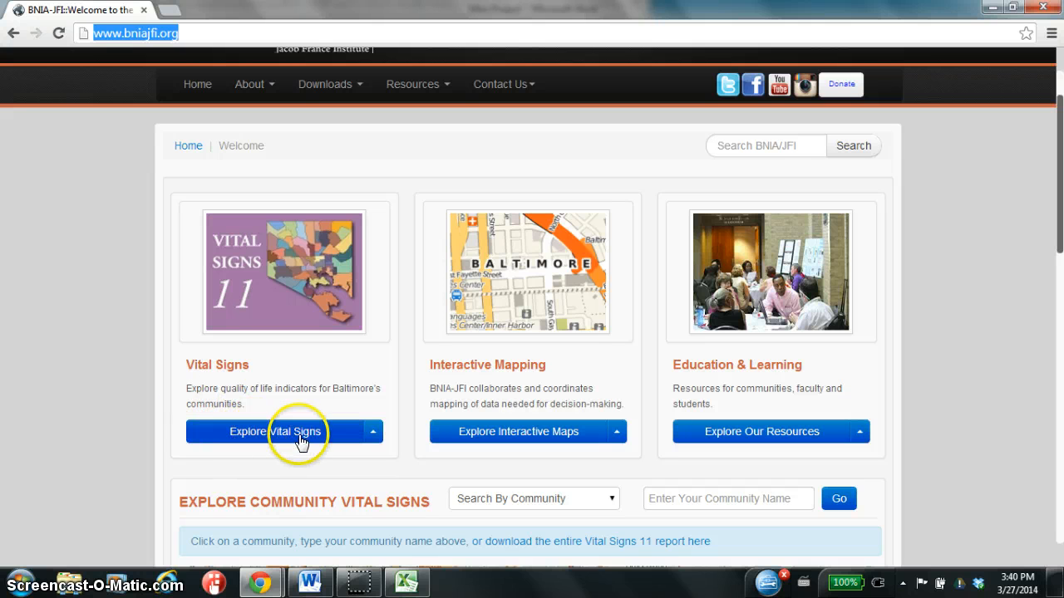
pyautogui.click(376, 433)
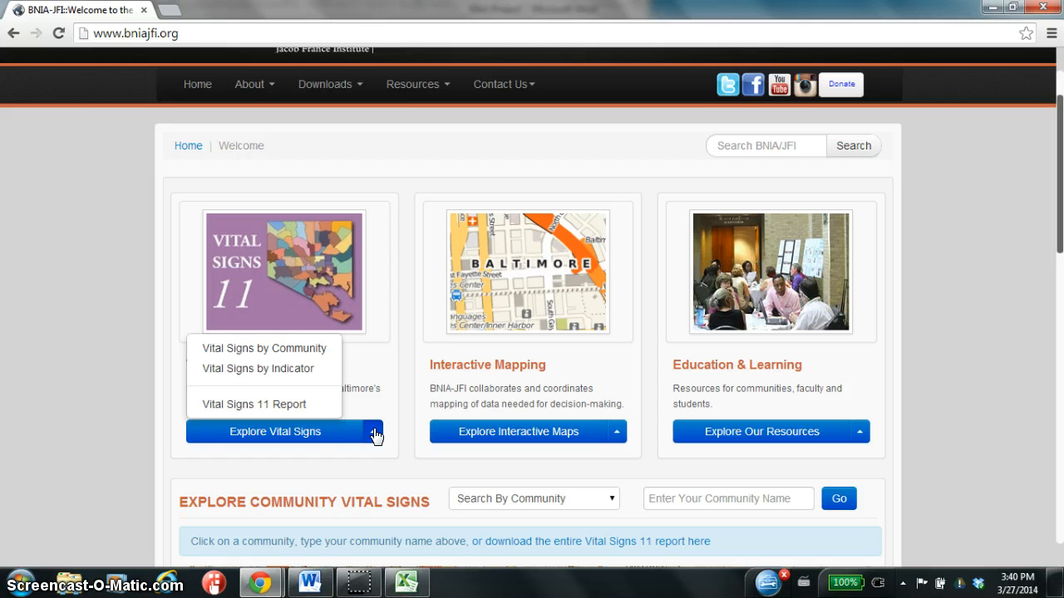
pyautogui.click(277, 371)
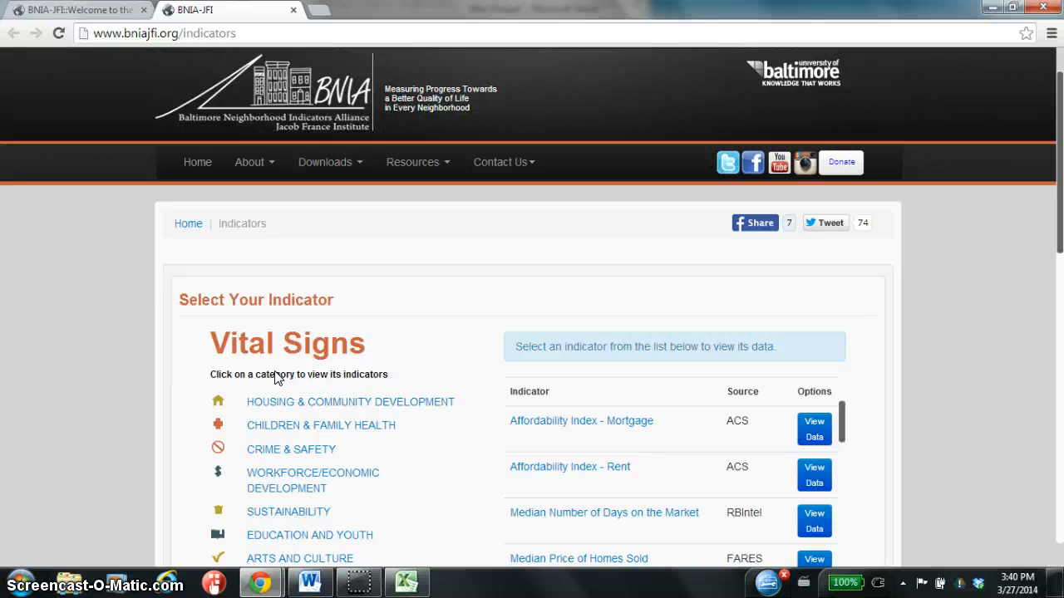
# Look through the indicators listed under the Children & Family Health and Crime & Safety categories.
pyautogui.scroll(-1, 277, 377)
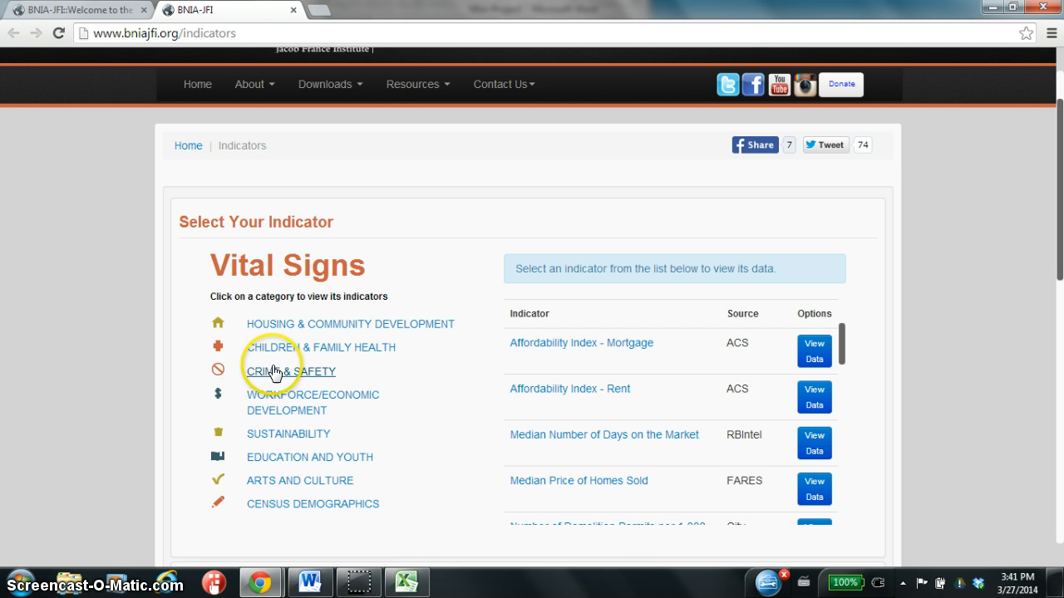
pyautogui.click(281, 349)
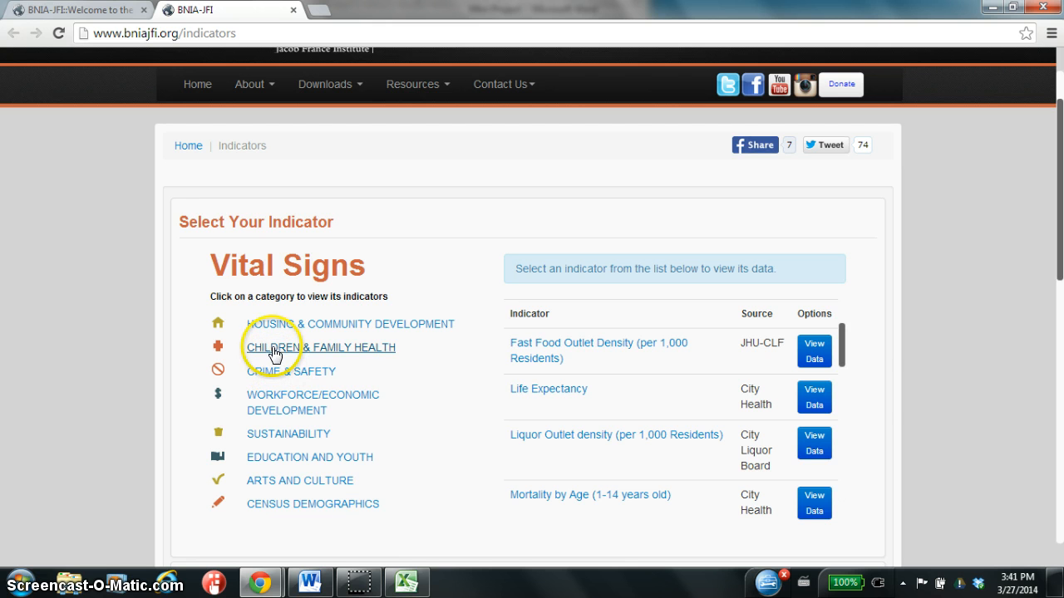
pyautogui.moveTo(843, 349); pyautogui.dragTo(853, 508)
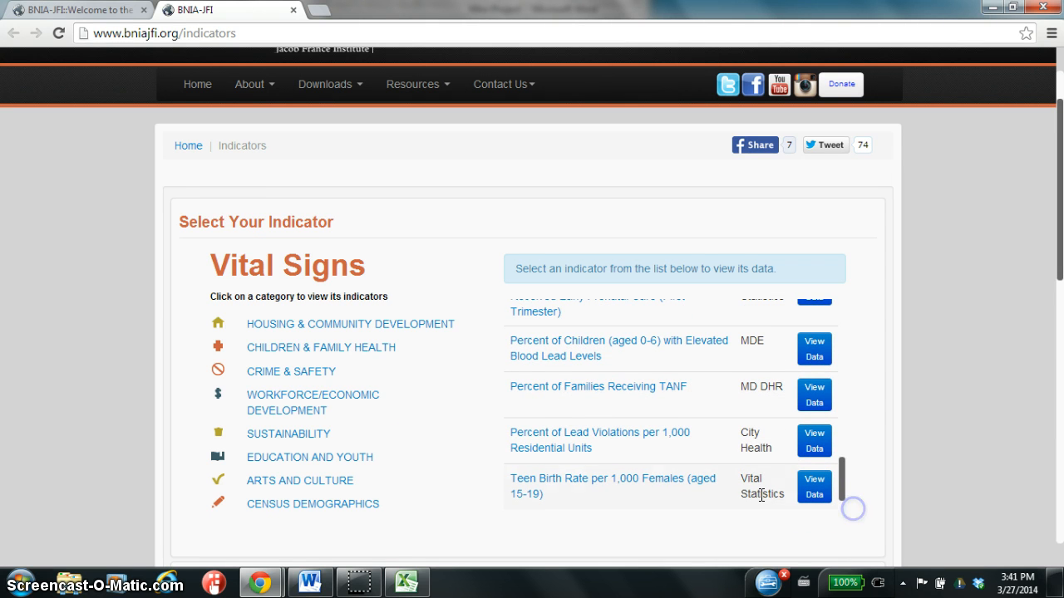
pyautogui.click(278, 375)
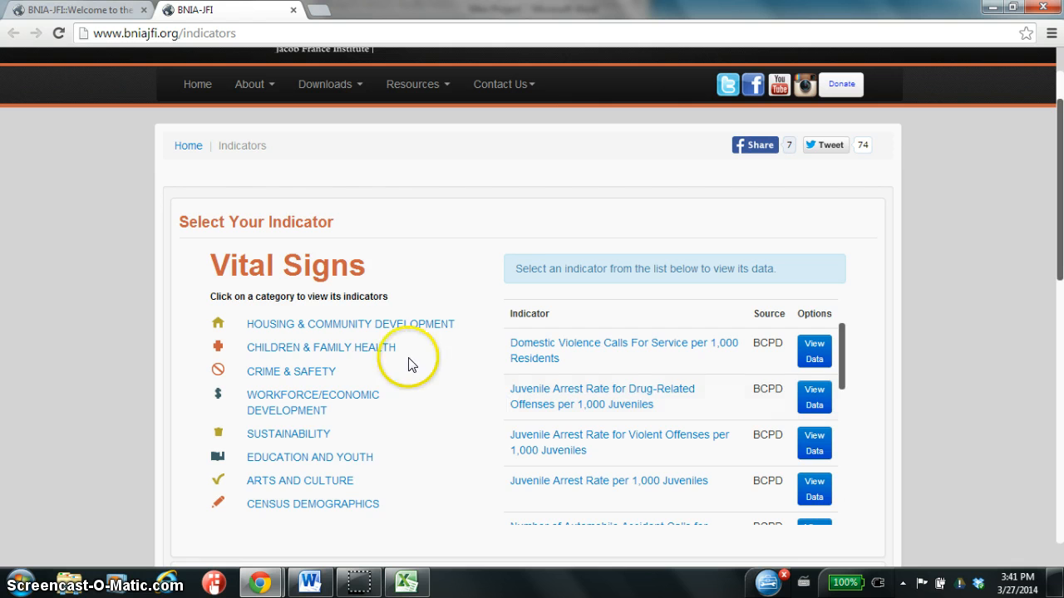
# Open the Fast Food Outlet Density (per 1,000 Residents) data in the Children & Family Health category.
pyautogui.click(277, 349)
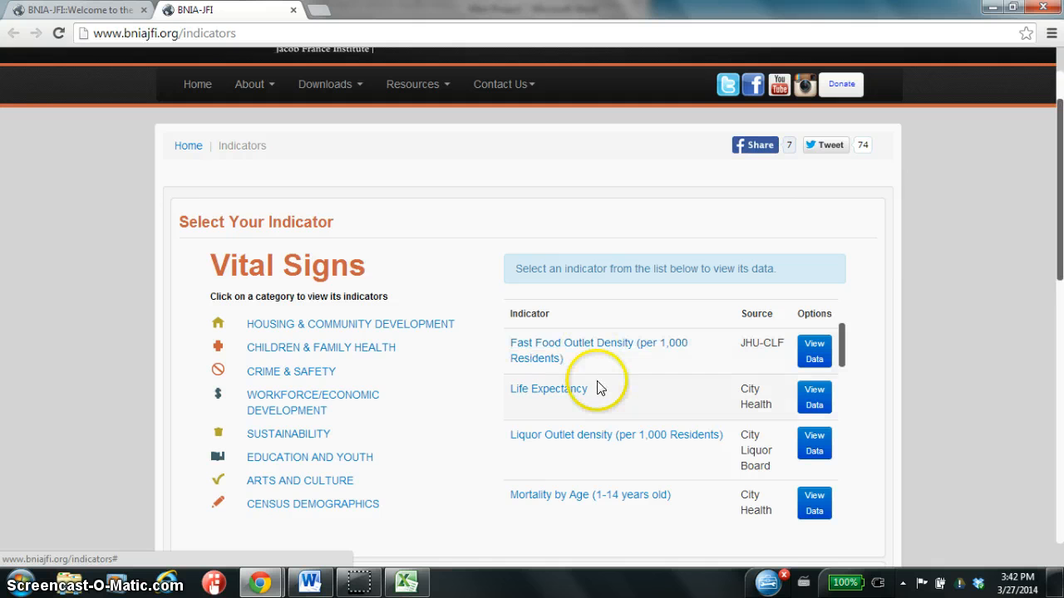
pyautogui.click(547, 363)
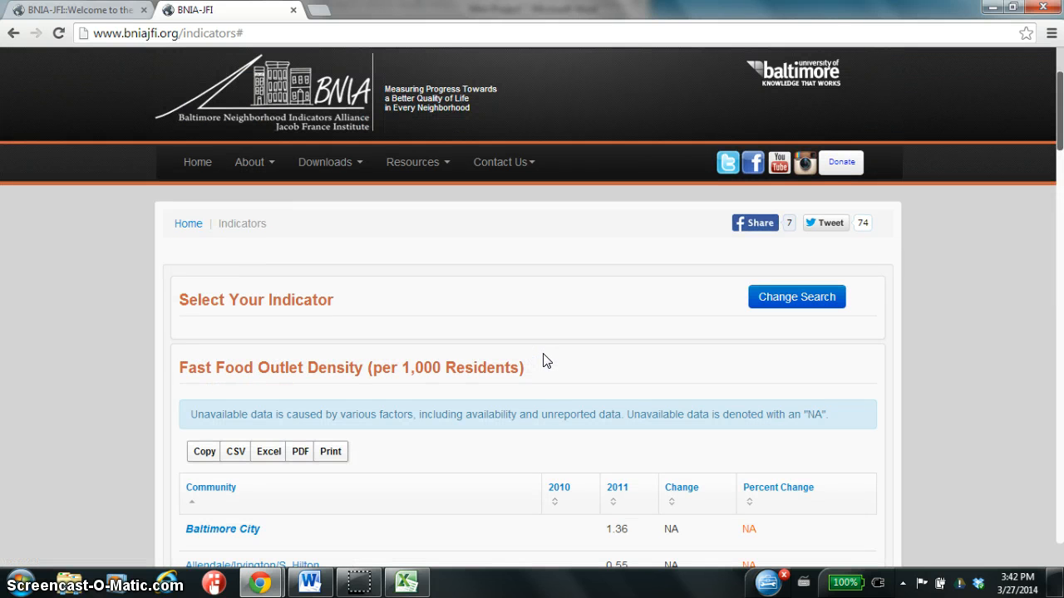
# Examine the 2011 fast food outlet density values across the Baltimore communities in the table.
pyautogui.scroll(-4, 546, 361)
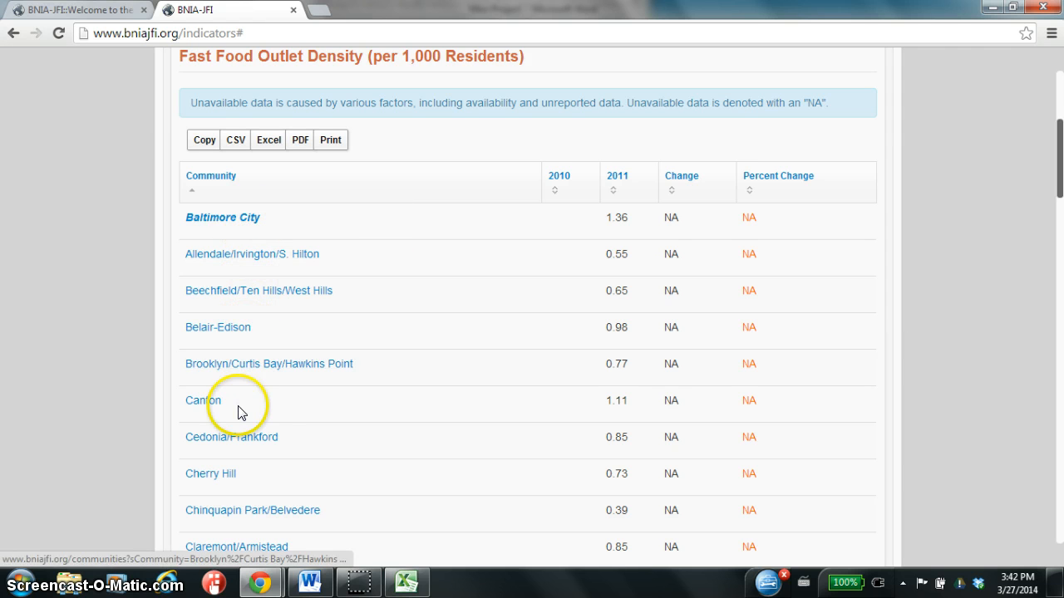
pyautogui.scroll(-7, 239, 414)
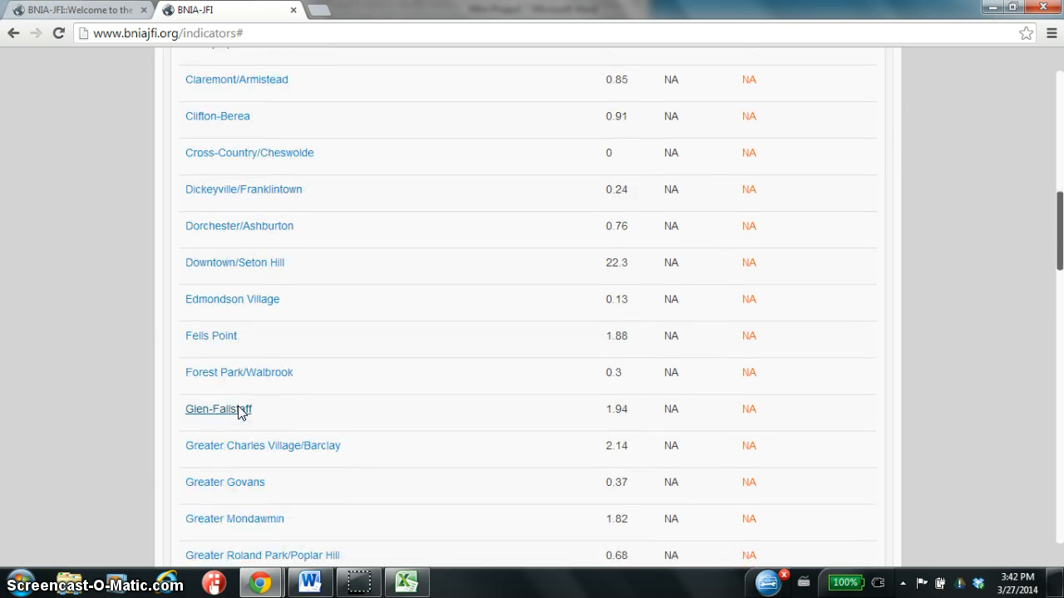
pyautogui.scroll(-7, 238, 413)
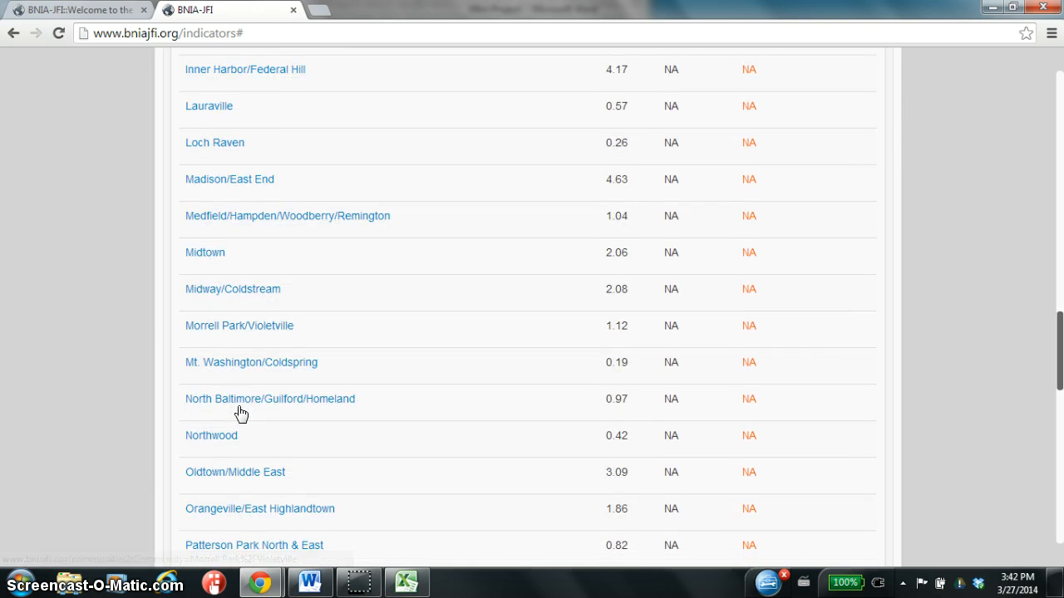
pyautogui.scroll(-3, 238, 413)
pyautogui.scroll(13, 617, 440)
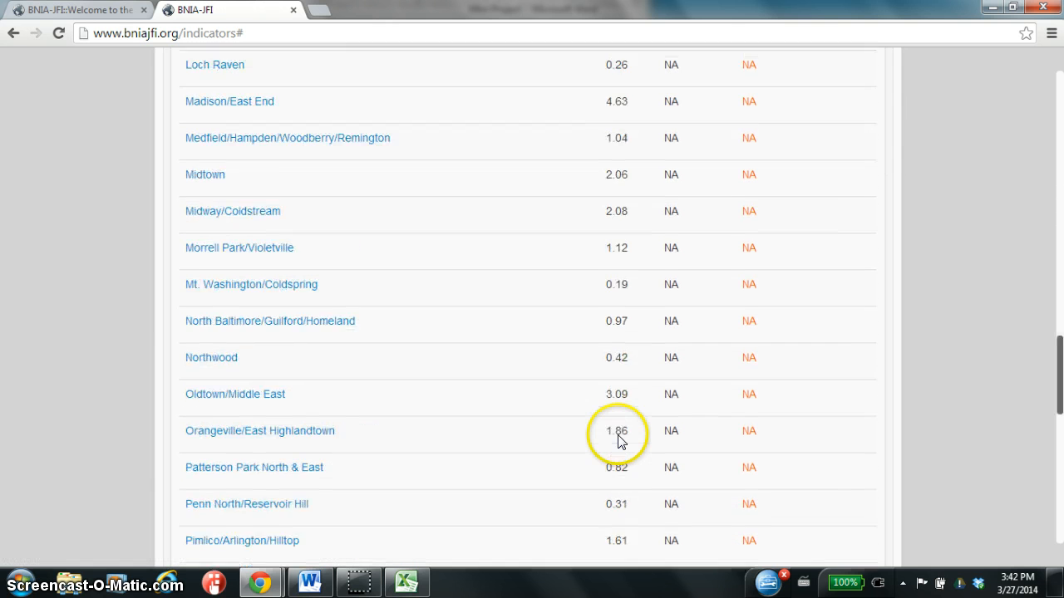
pyautogui.scroll(8, 617, 442)
pyautogui.scroll(-11, 618, 442)
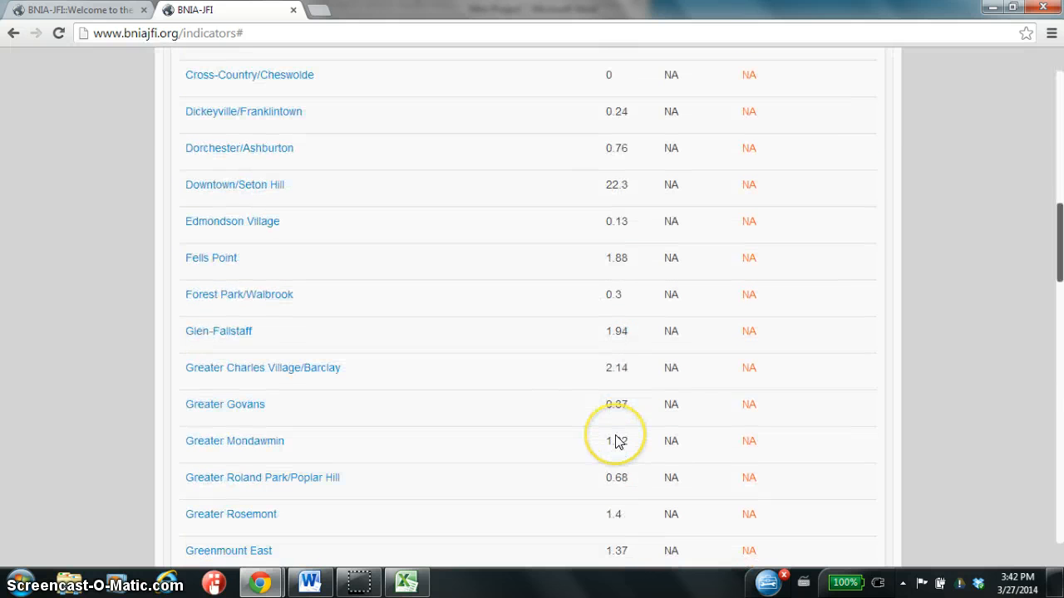
pyautogui.scroll(11, 618, 442)
pyautogui.scroll(-2, 615, 441)
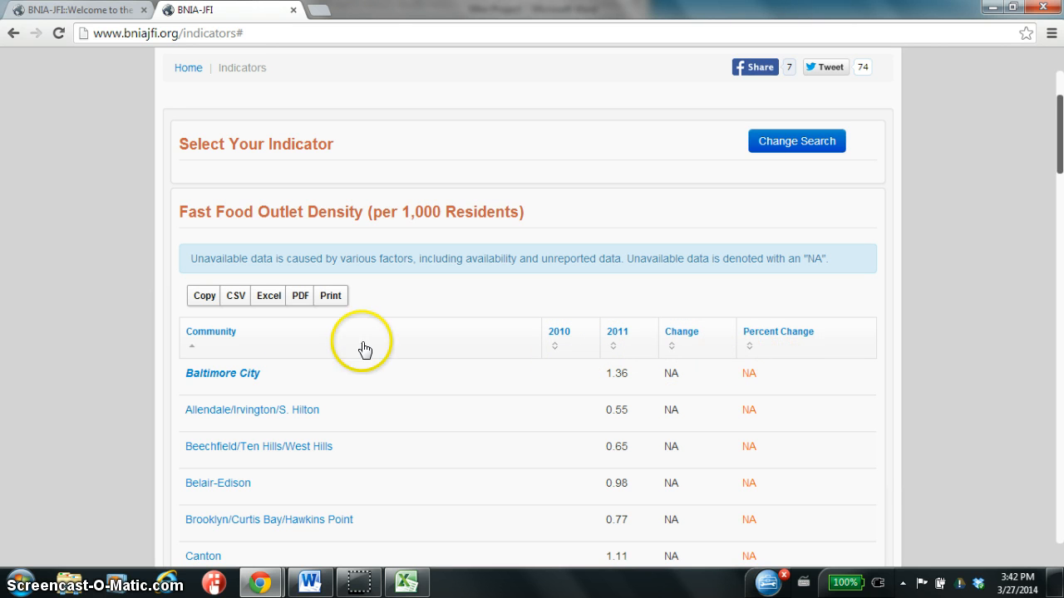
pyautogui.scroll(-2, 444, 378)
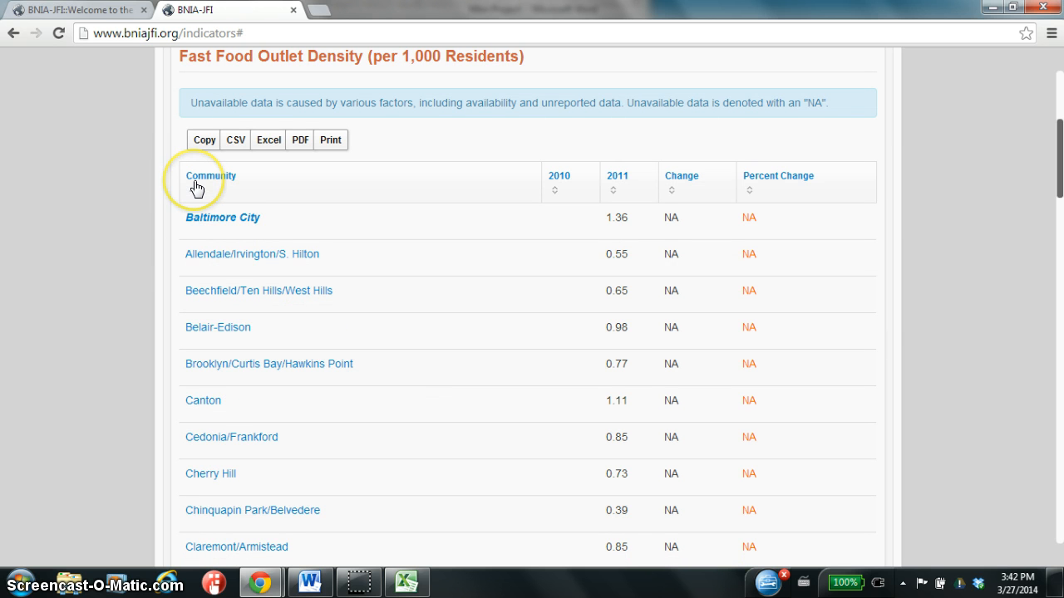
# Export the fast food outlet density table for Excel and save it as "fast food density outlets 2011" in the OPRE202 Spring 2014 folder.
pyautogui.click(204, 140)
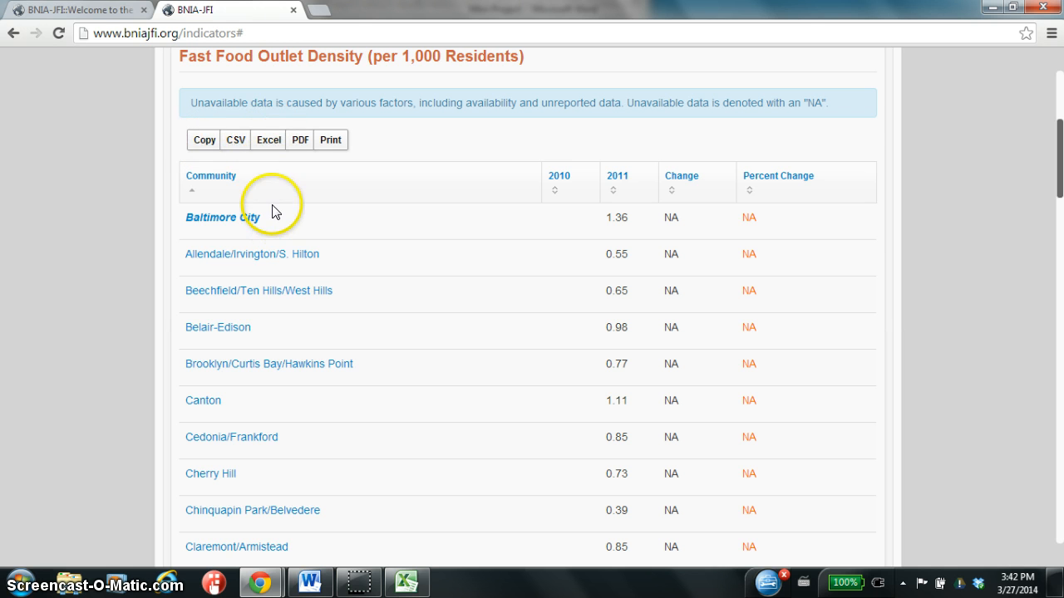
pyautogui.click(267, 140)
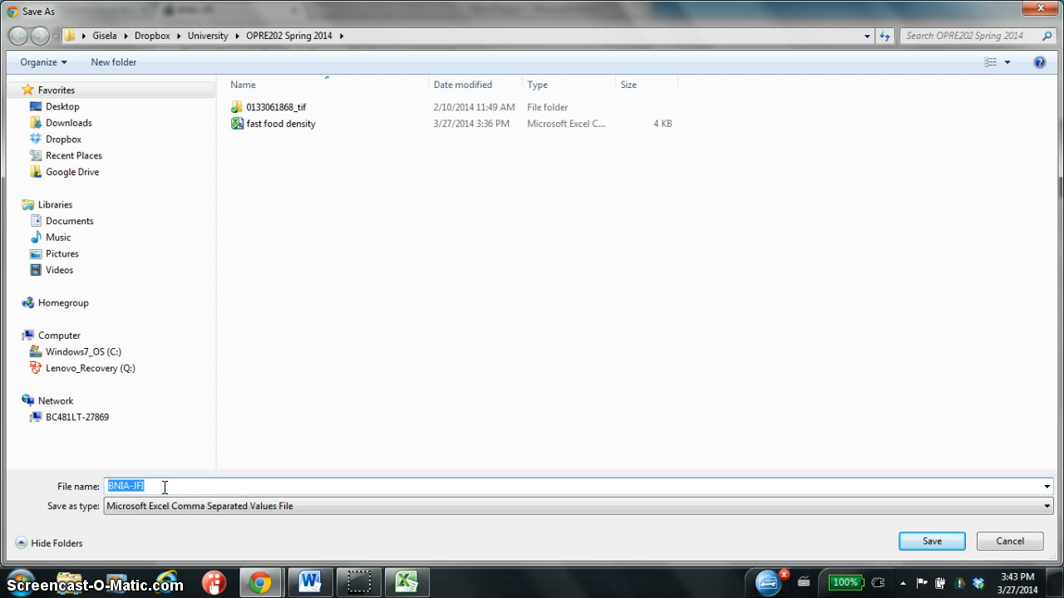
pyautogui.write('fast f')
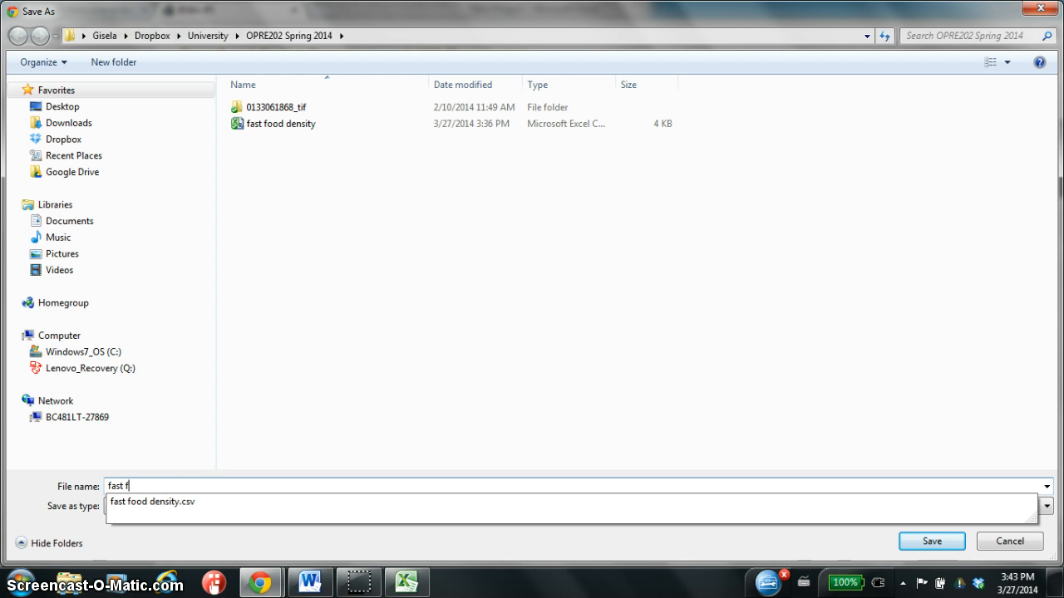
pyautogui.write('ood density out')
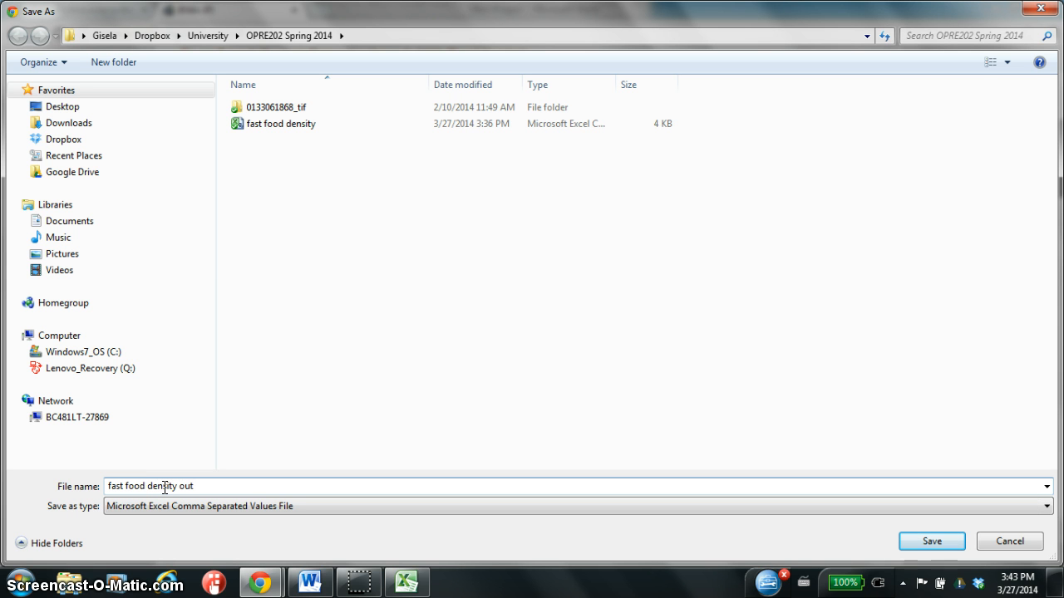
pyautogui.write('lets 2011')
pyautogui.press('Return')
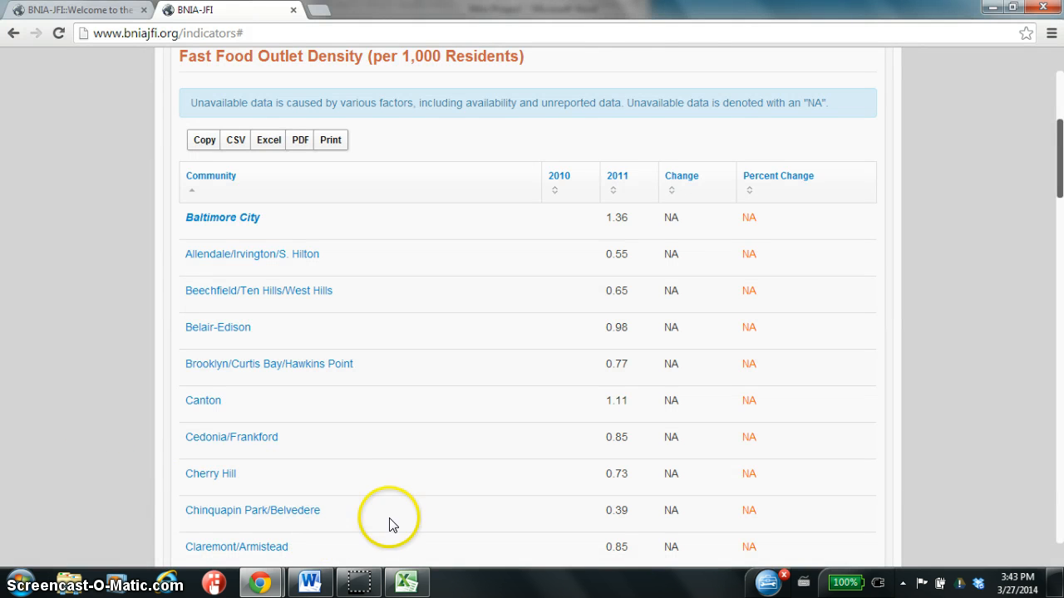
# Switch to Excel and open the file "fast food density outlets 2011" from the OPRE202 Spring 2014 folder.
pyautogui.click(409, 582)
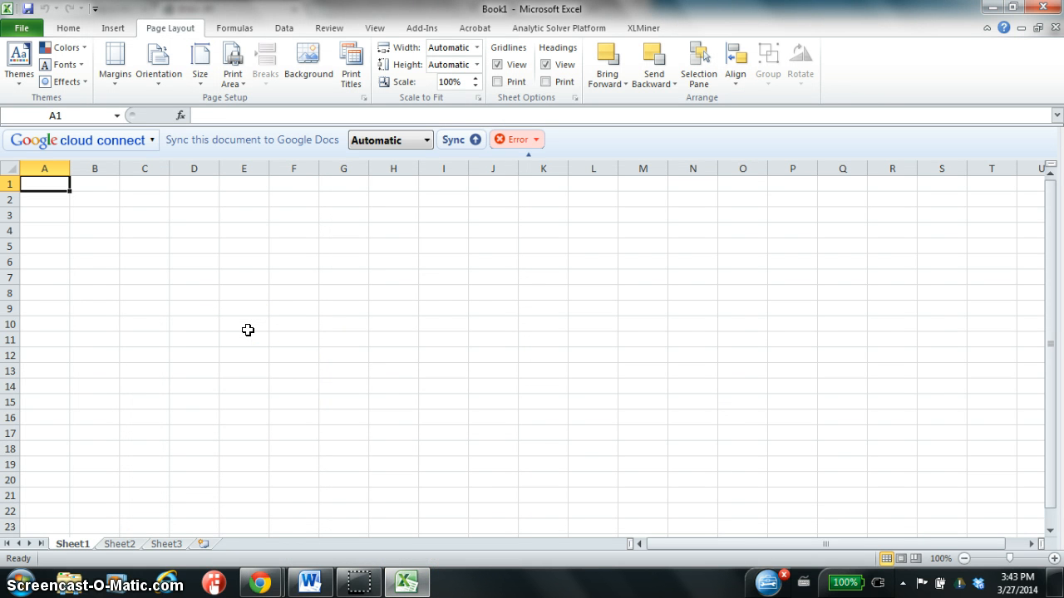
pyautogui.click(24, 28)
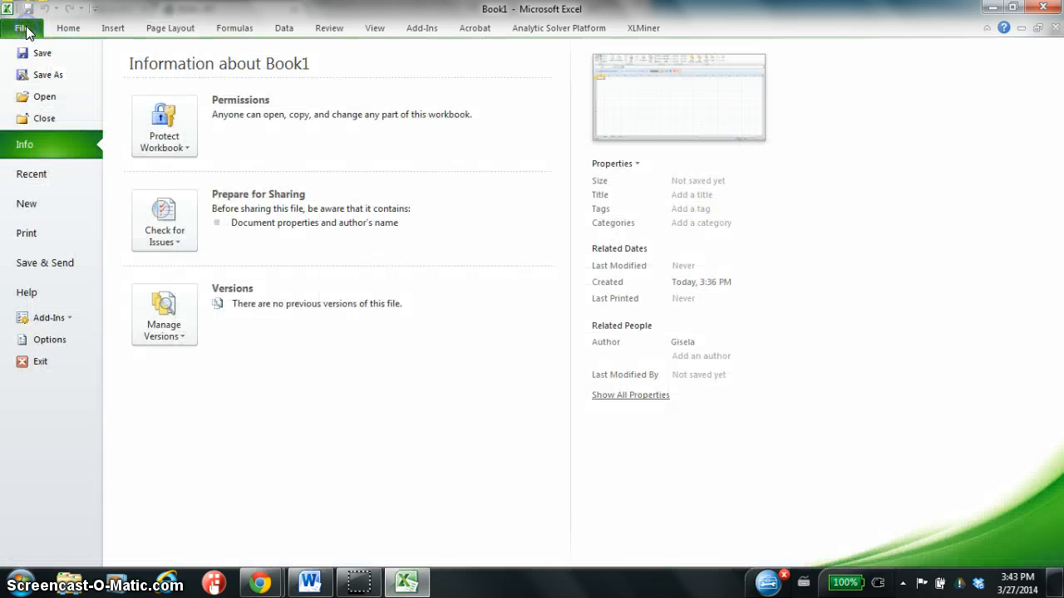
pyautogui.click(43, 96)
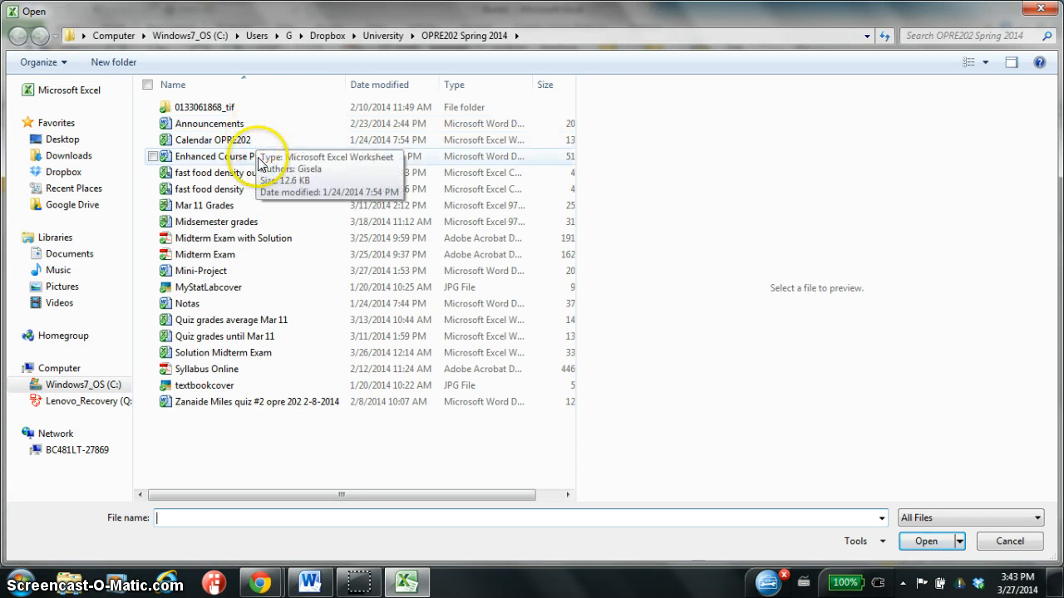
pyautogui.click(199, 180)
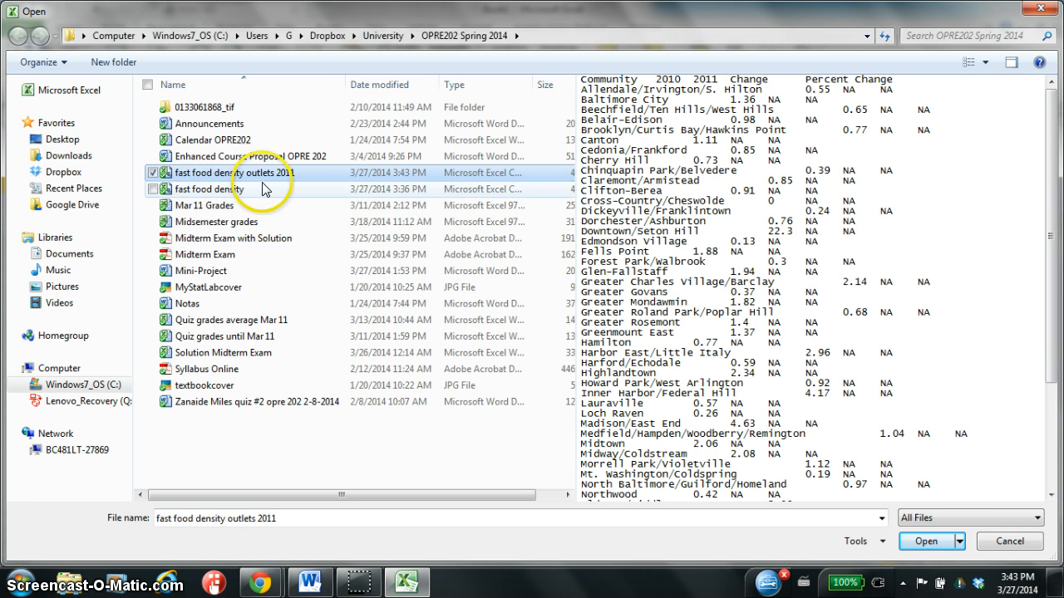
pyautogui.click(926, 541)
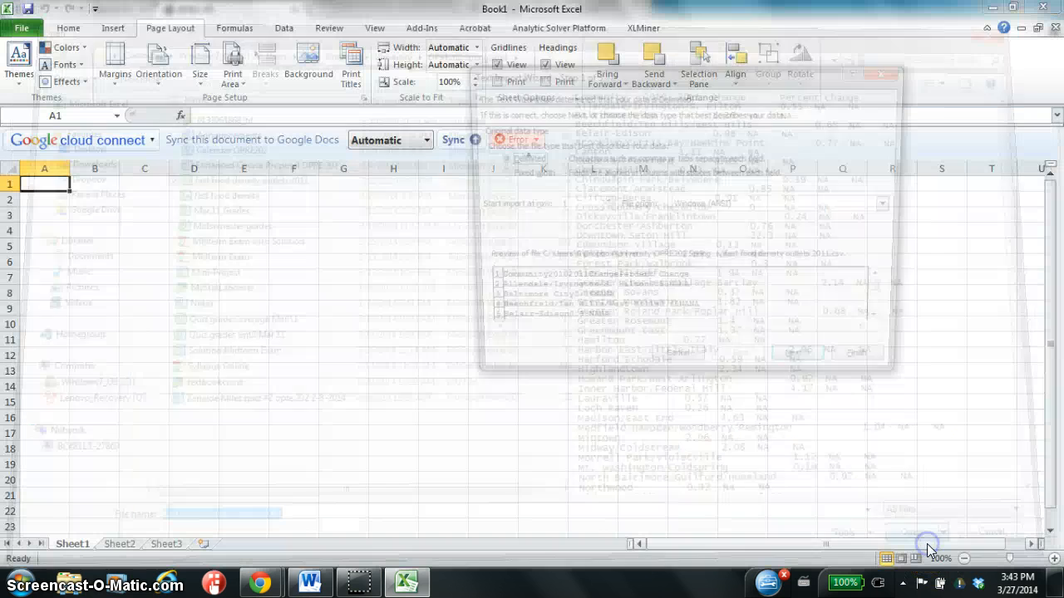
# Import the text file as delimited data with Tab as the delimiter, keeping the remaining Text Import Wizard defaults.
pyautogui.click(806, 369)
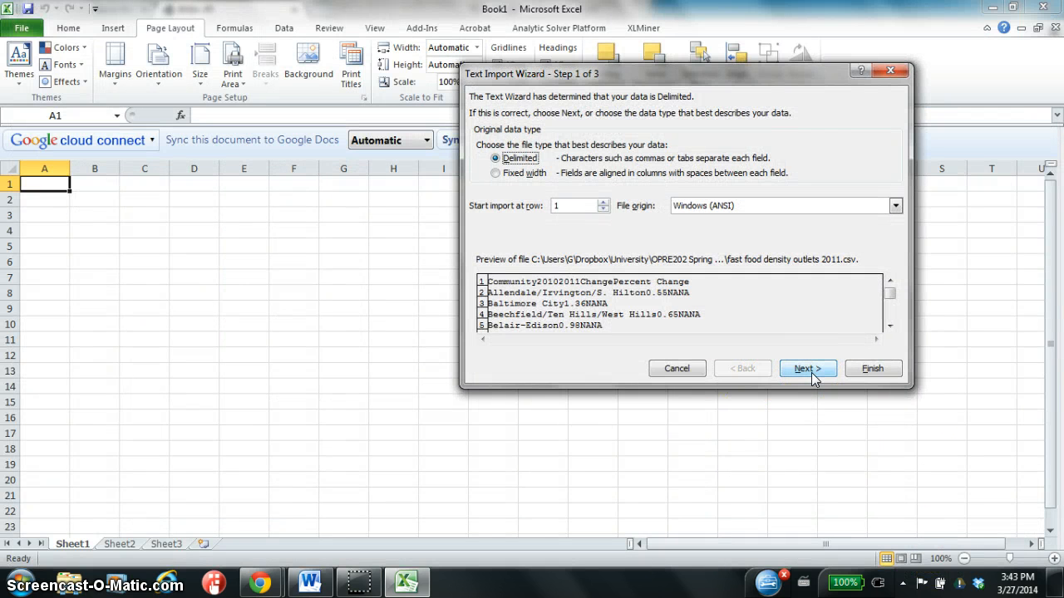
pyautogui.click(815, 377)
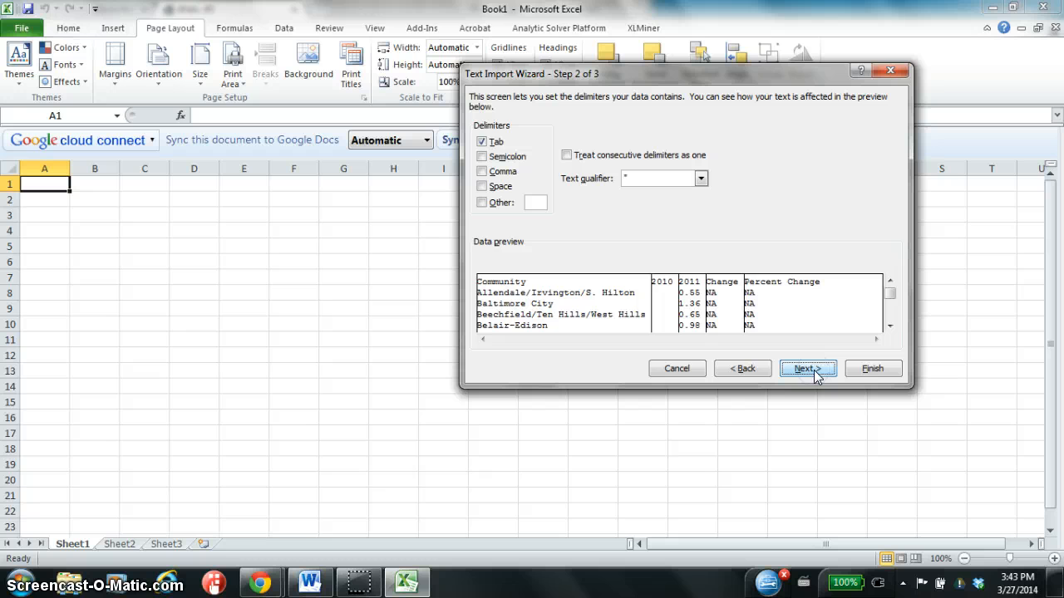
pyautogui.click(806, 369)
pyautogui.click(873, 369)
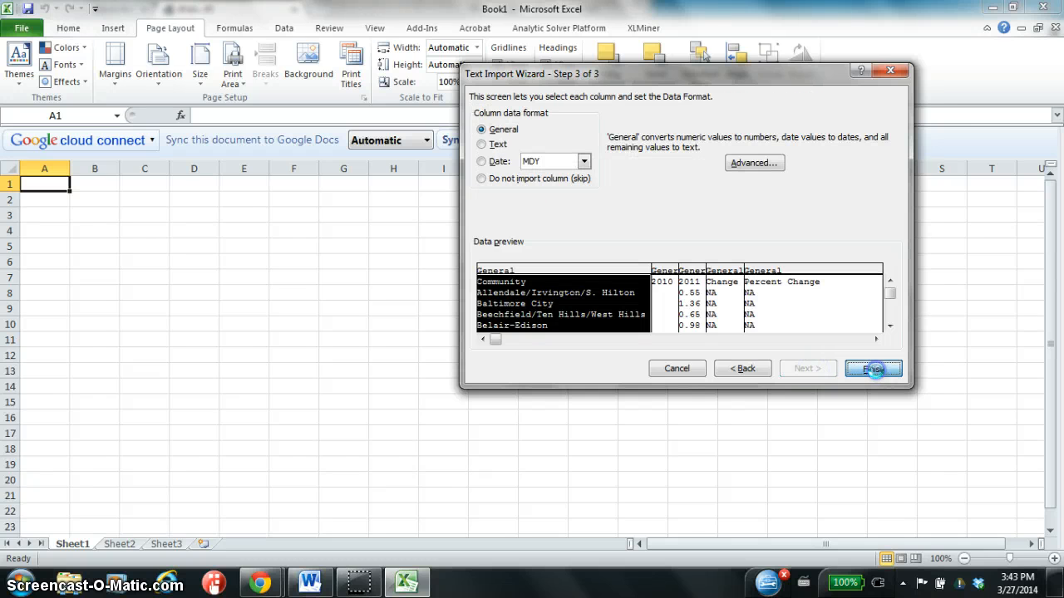
# Fit column A's width to the community names and check the 2010, 2011, Change and Percent Change headers.
pyautogui.doubleClick(70, 169)
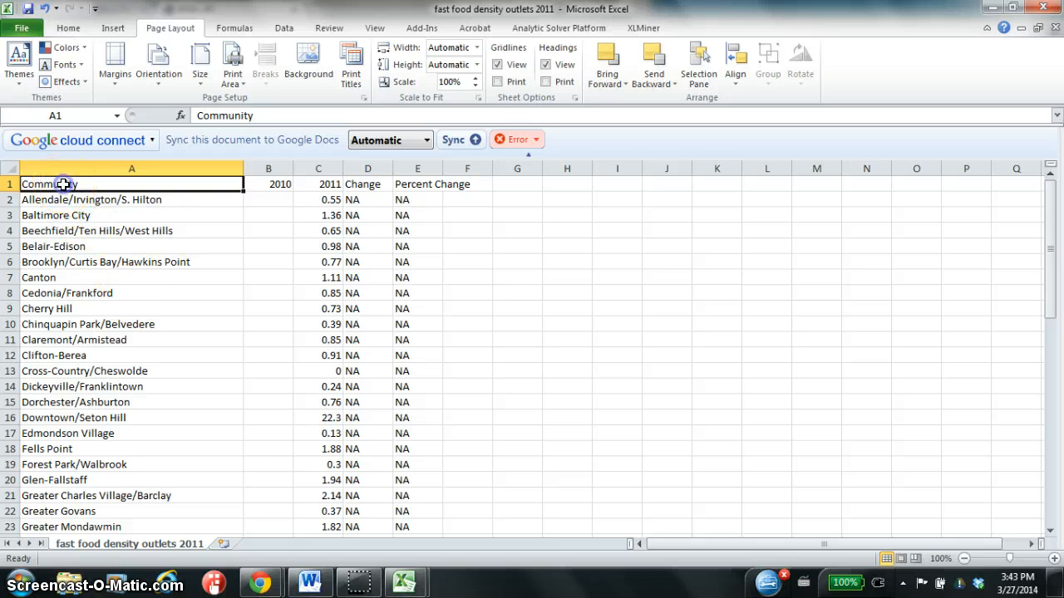
pyautogui.click(276, 183)
pyautogui.click(317, 184)
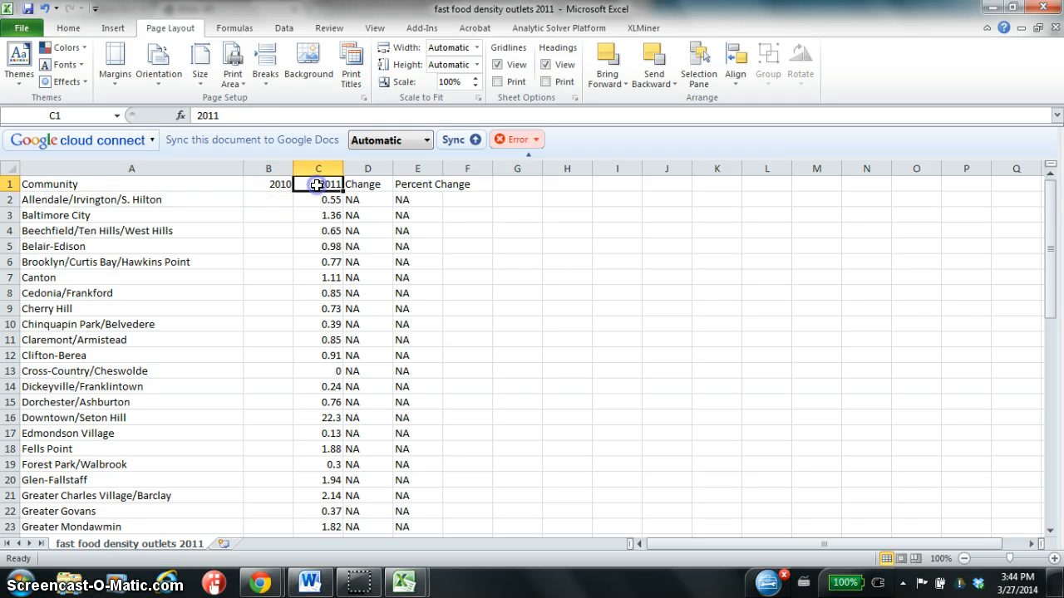
pyautogui.click(364, 182)
pyautogui.click(419, 184)
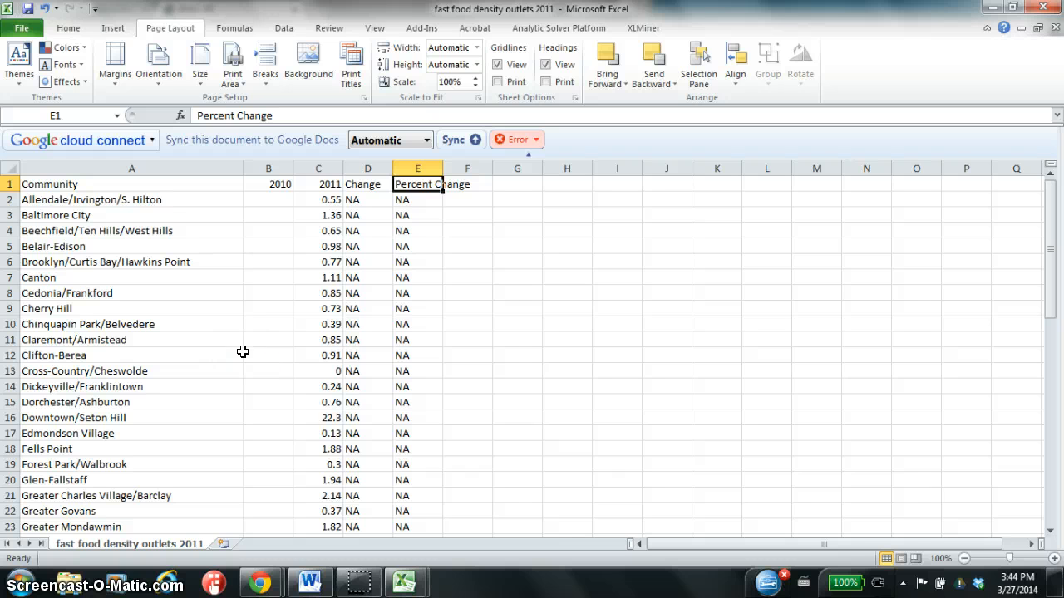
# Delete the empty 2010 column from the worksheet.
pyautogui.click(268, 169)
pyautogui.rightClick(270, 169)
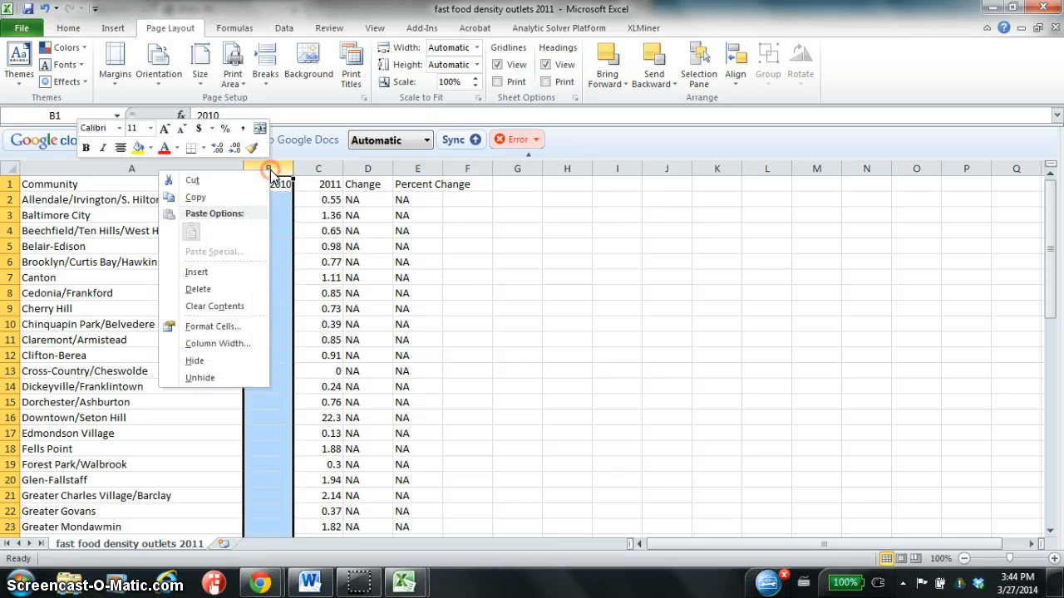
pyautogui.click(199, 289)
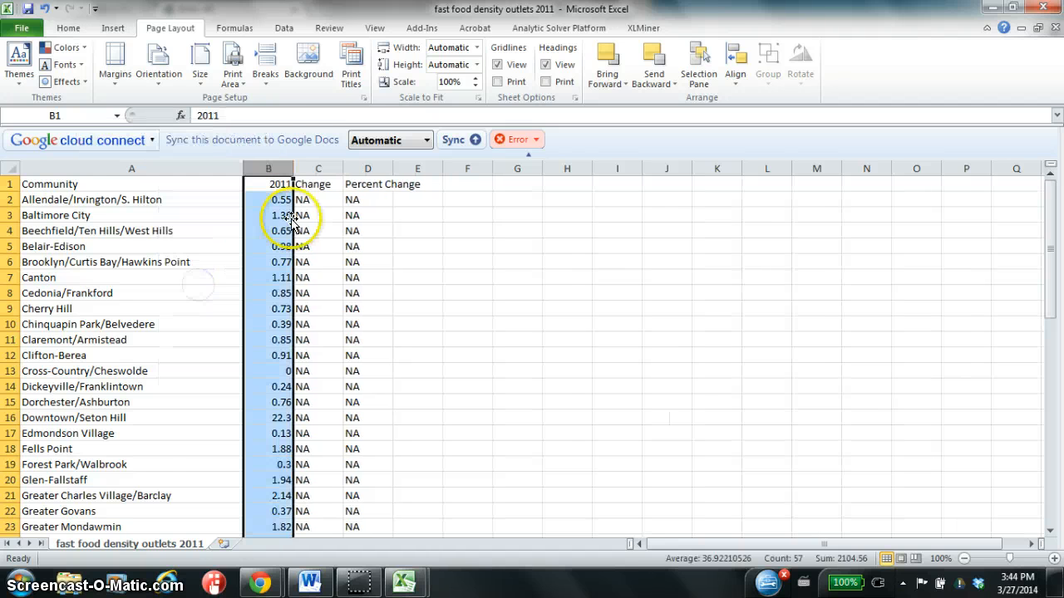
# Delete the Change and Percent Change columns from the worksheet.
pyautogui.moveTo(316, 168); pyautogui.dragTo(386, 169)
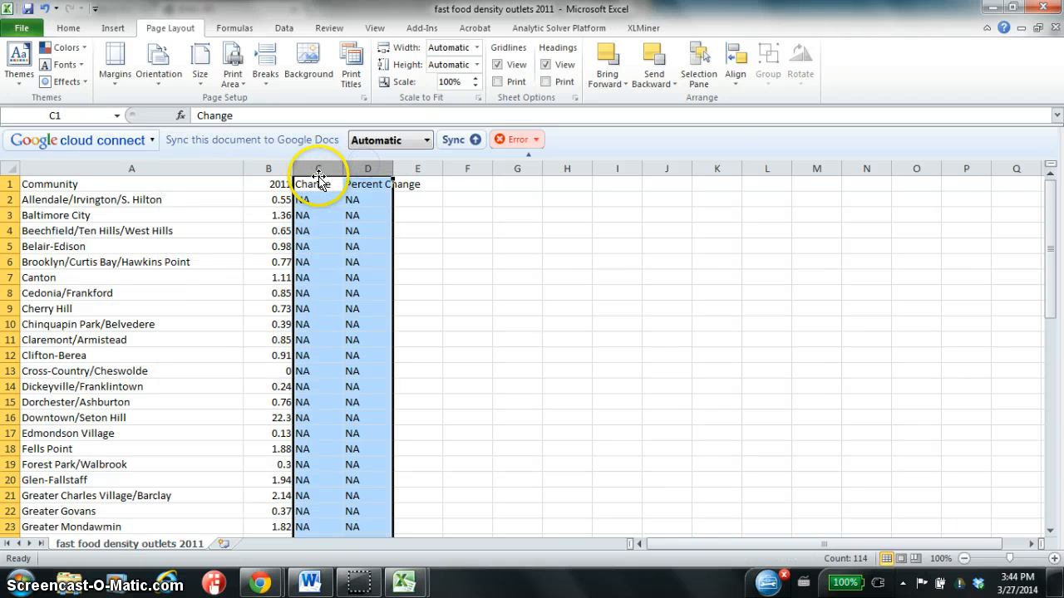
pyautogui.rightClick(321, 170)
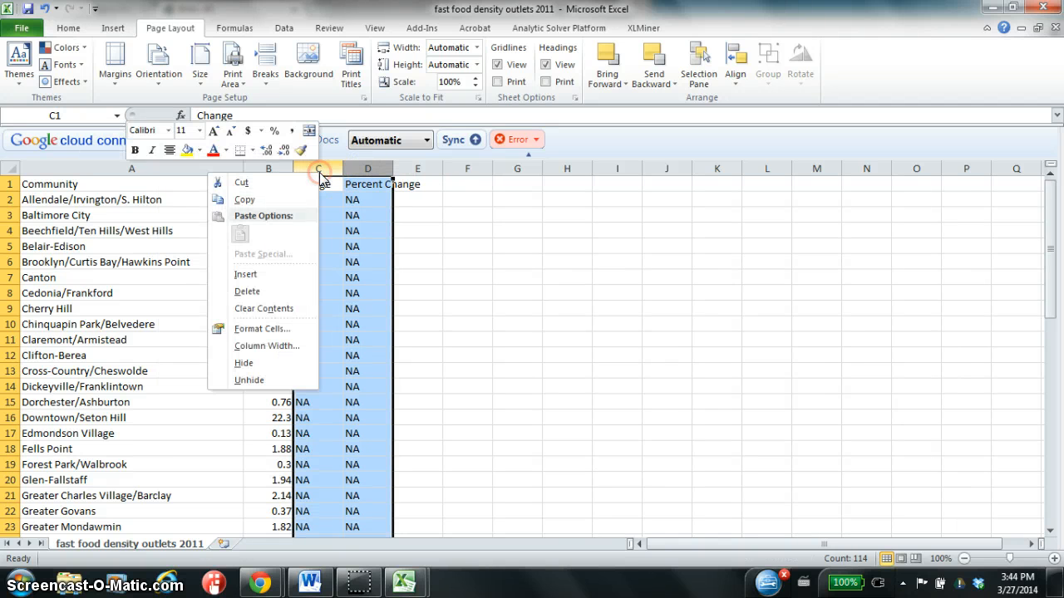
pyautogui.click(247, 292)
pyautogui.click(235, 276)
# Change the header in cell B1 to "Fast food density outlets 2011".
pyautogui.click(272, 185)
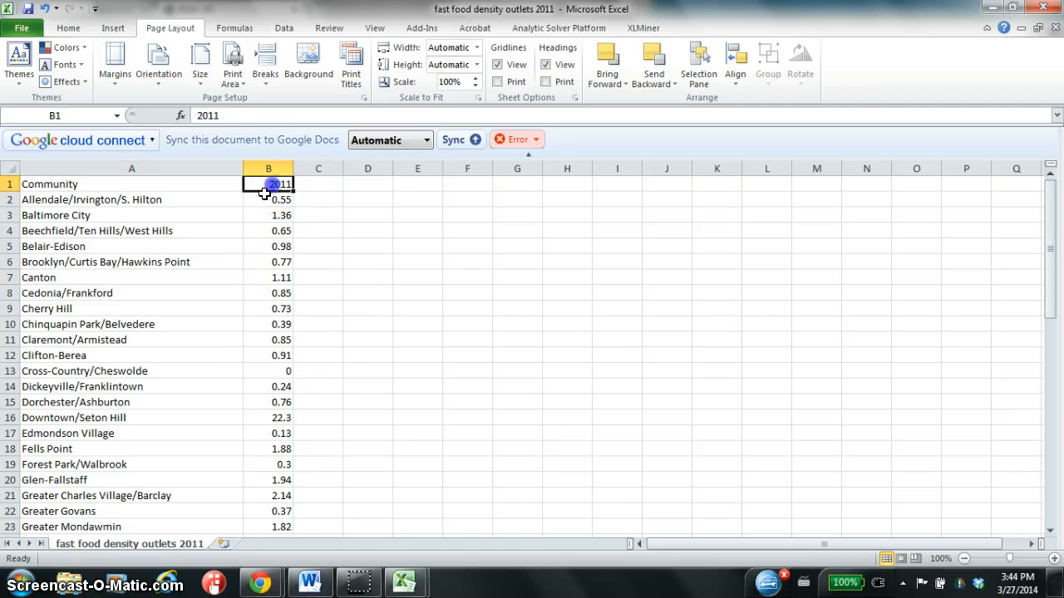
pyautogui.click(204, 116)
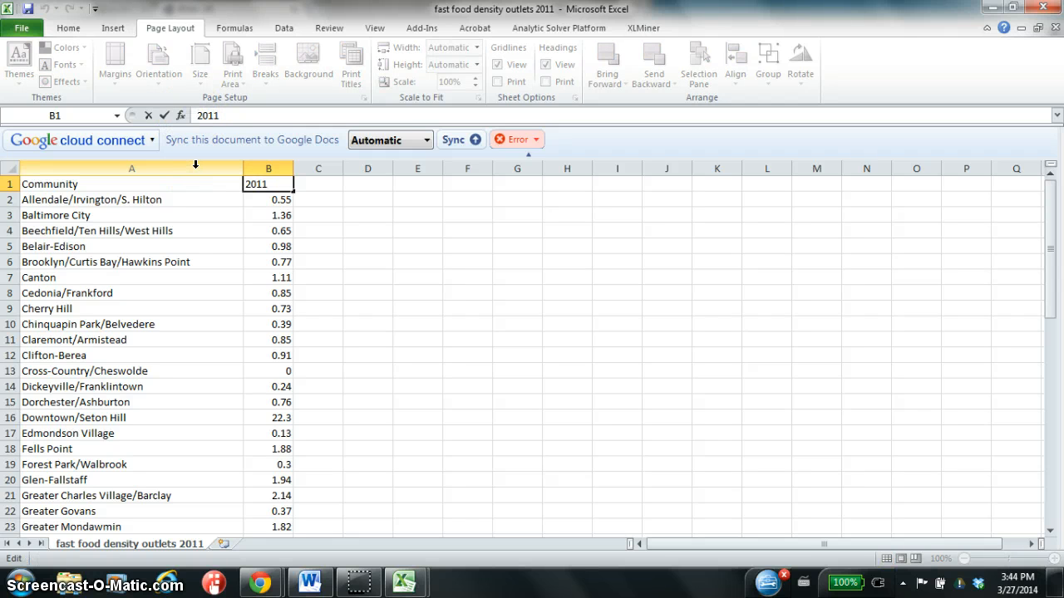
pyautogui.write('Fast food d')
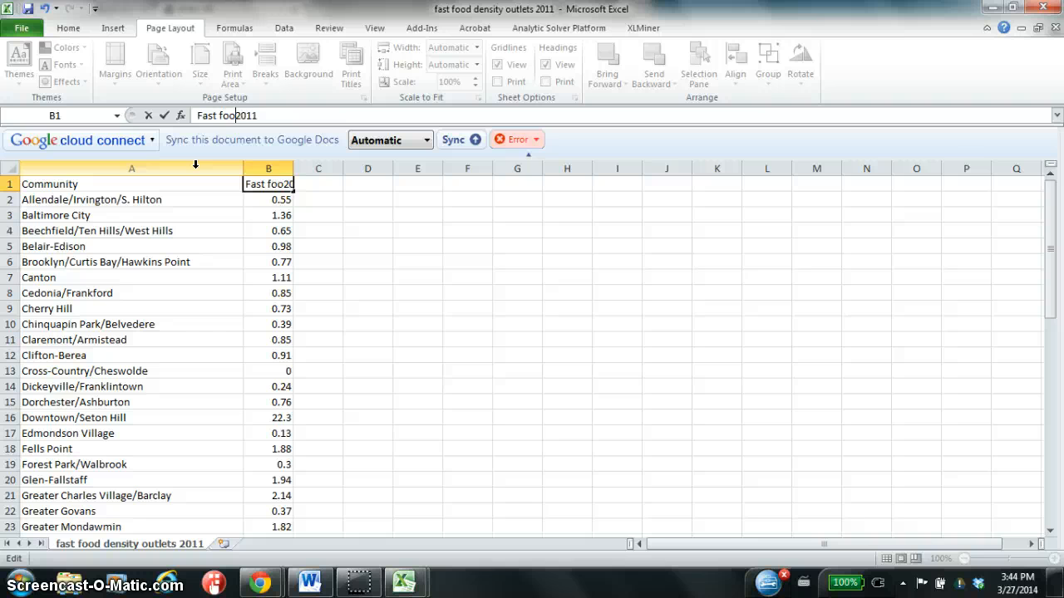
pyautogui.write('esity')
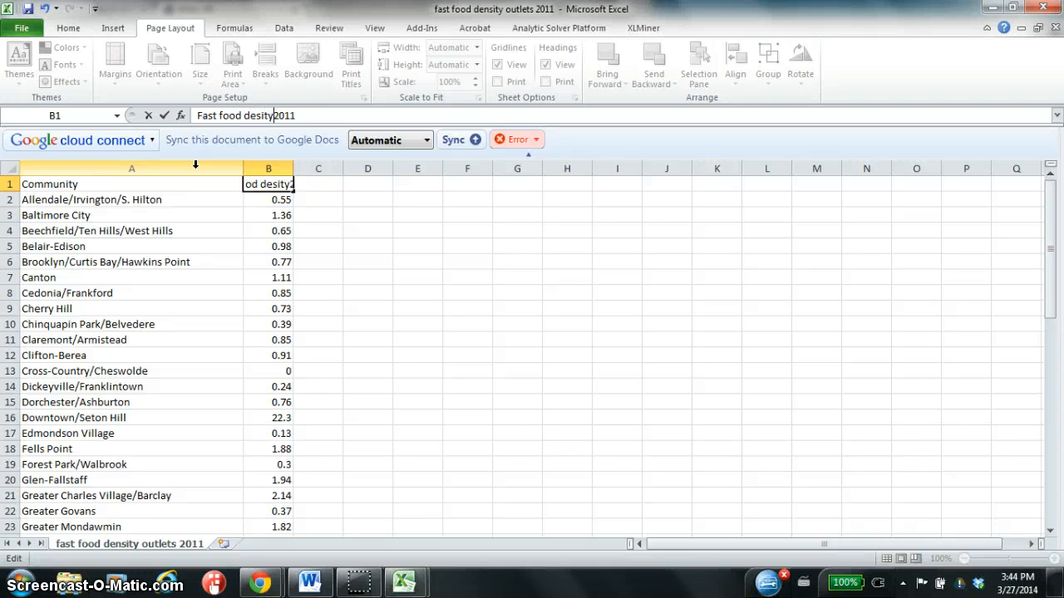
pyautogui.press('BackSpace')
pyautogui.press('BackSpace')
pyautogui.press('BackSpace')
pyautogui.press('BackSpace')
pyautogui.write('nsity Ou')
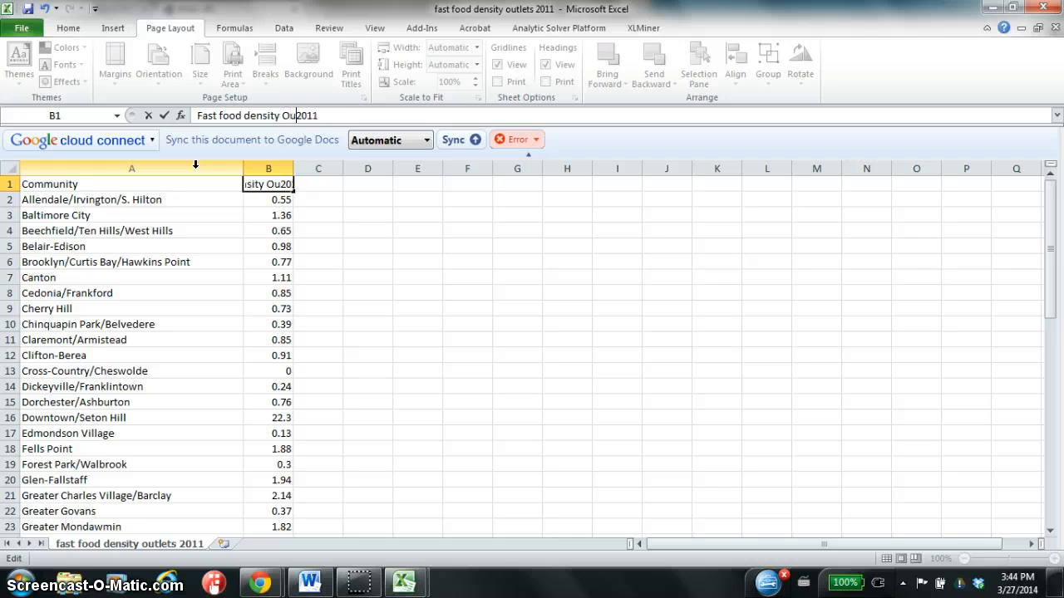
pyautogui.press('BackSpace')
pyautogui.press('BackSpace')
pyautogui.write('out')
pyautogui.write('lets')
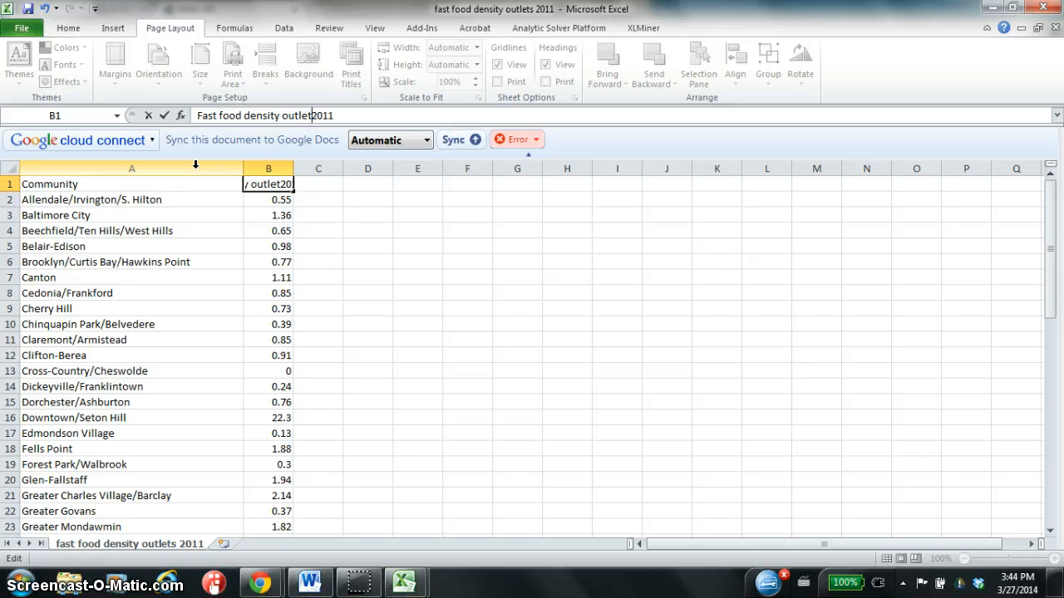
pyautogui.press('Return')
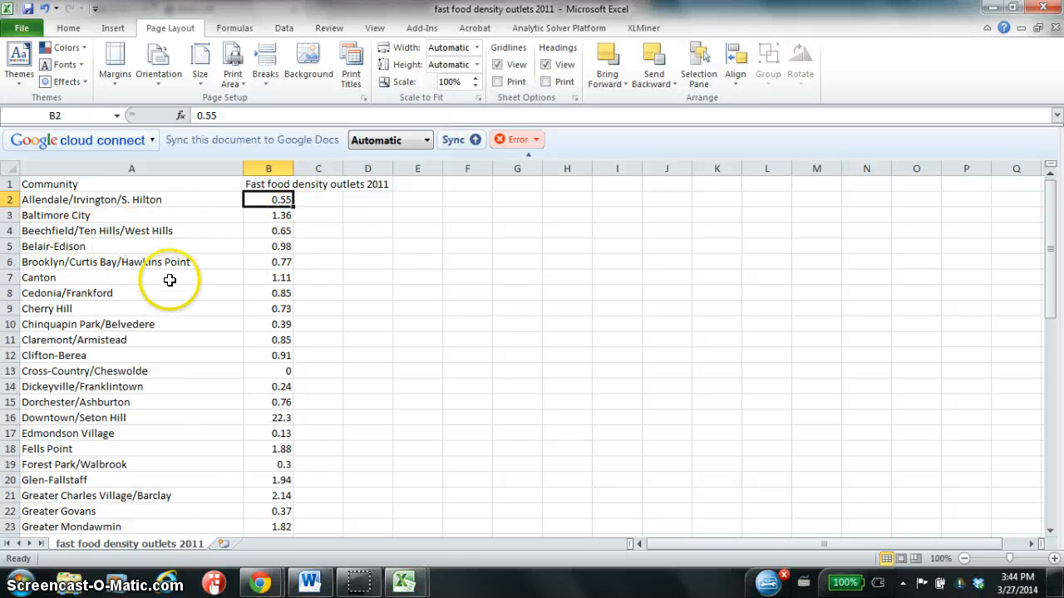
# Delete the Baltimore City row and look over the remaining community list.
pyautogui.click(11, 216)
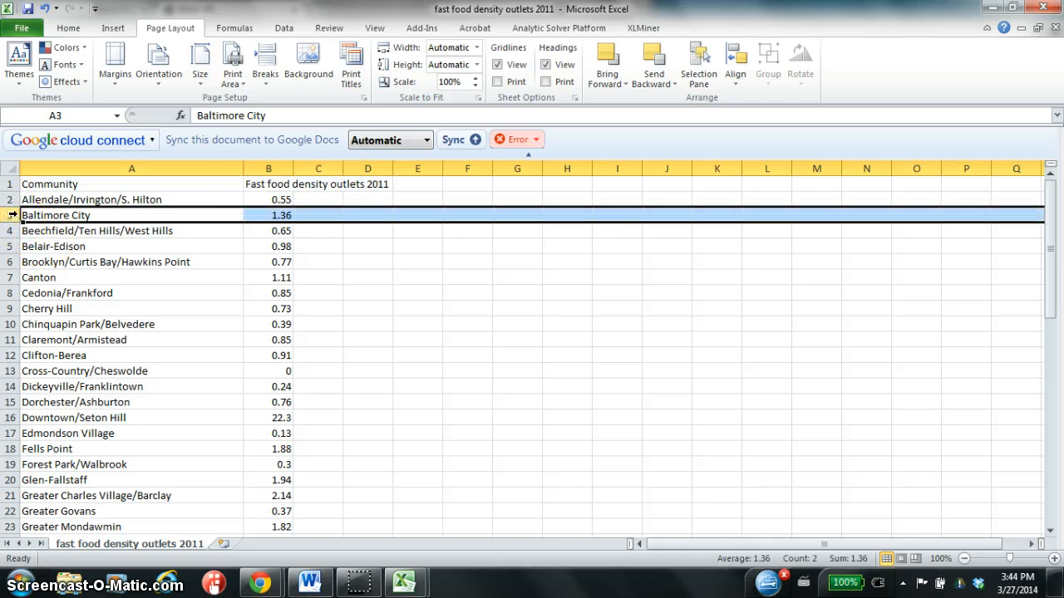
pyautogui.rightClick(14, 217)
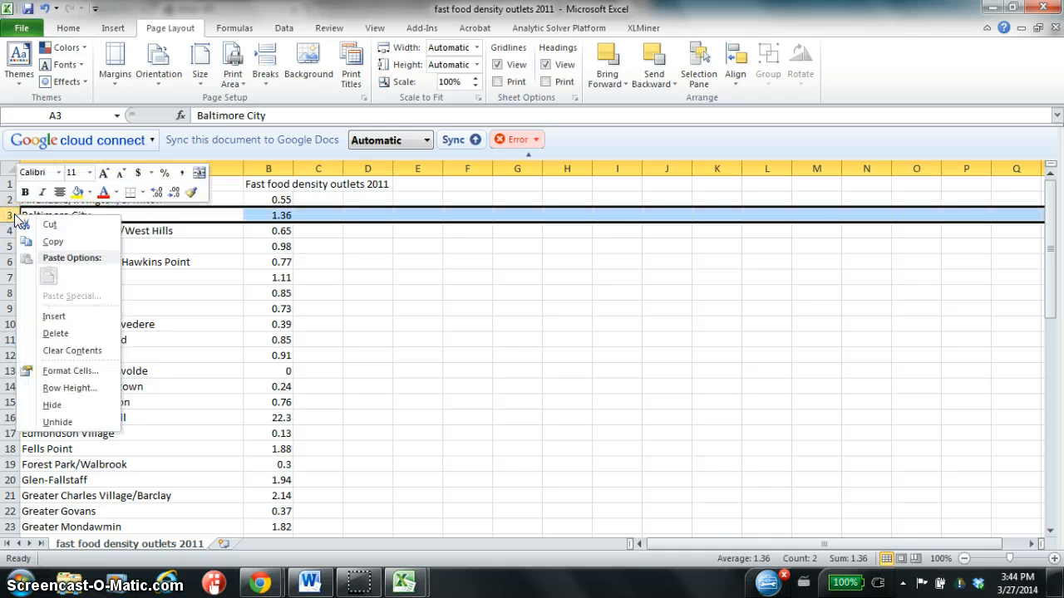
pyautogui.click(77, 335)
pyautogui.click(171, 296)
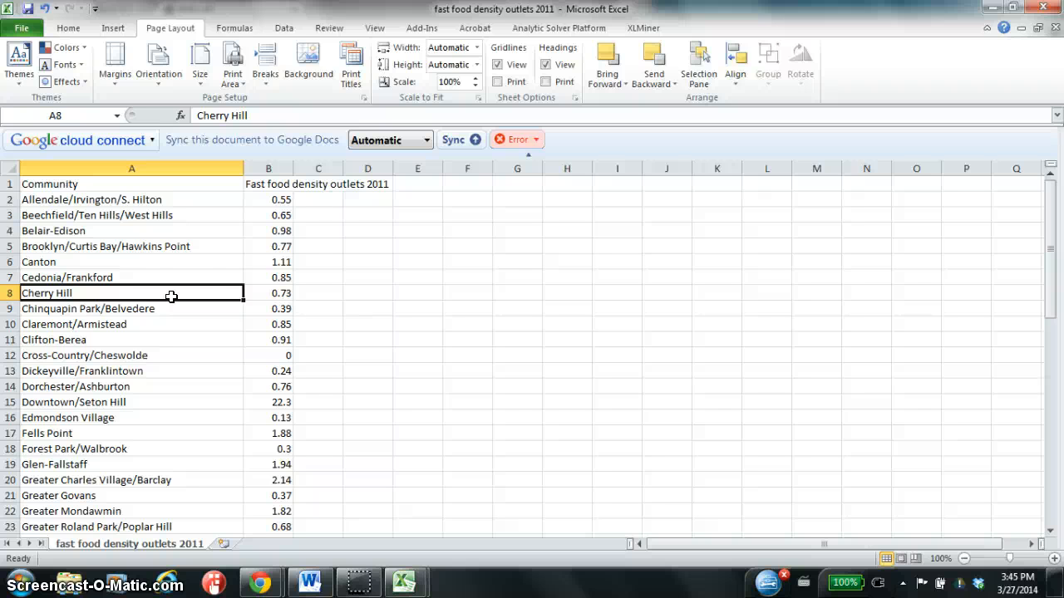
pyautogui.scroll(-9, 249, 278)
pyautogui.scroll(9, 253, 278)
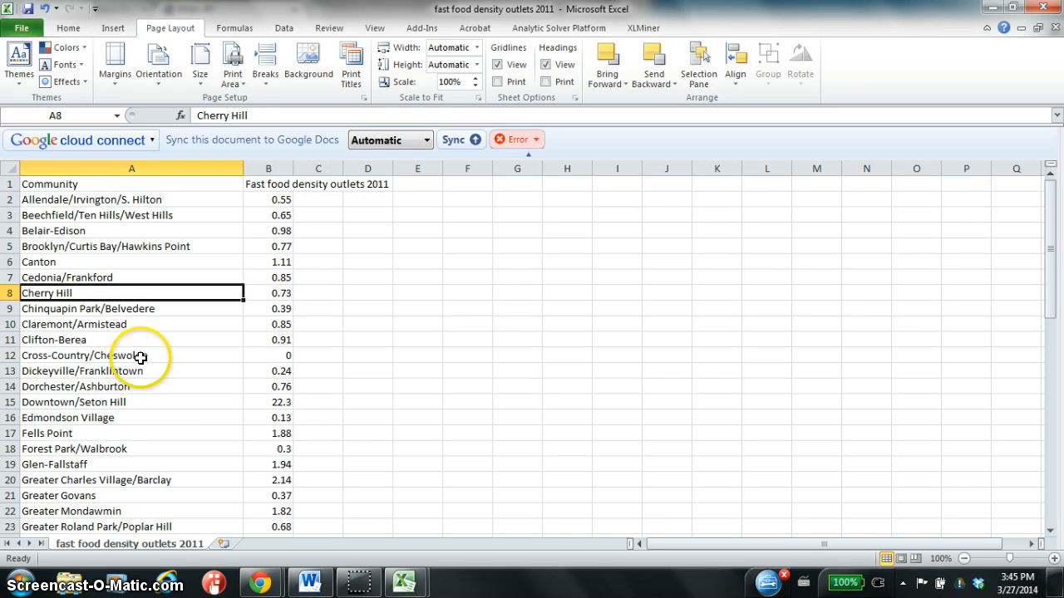
# Start a PHStat Boxplot with B1:B56 of the fast food sheet as the raw data cell range.
pyautogui.click(418, 30)
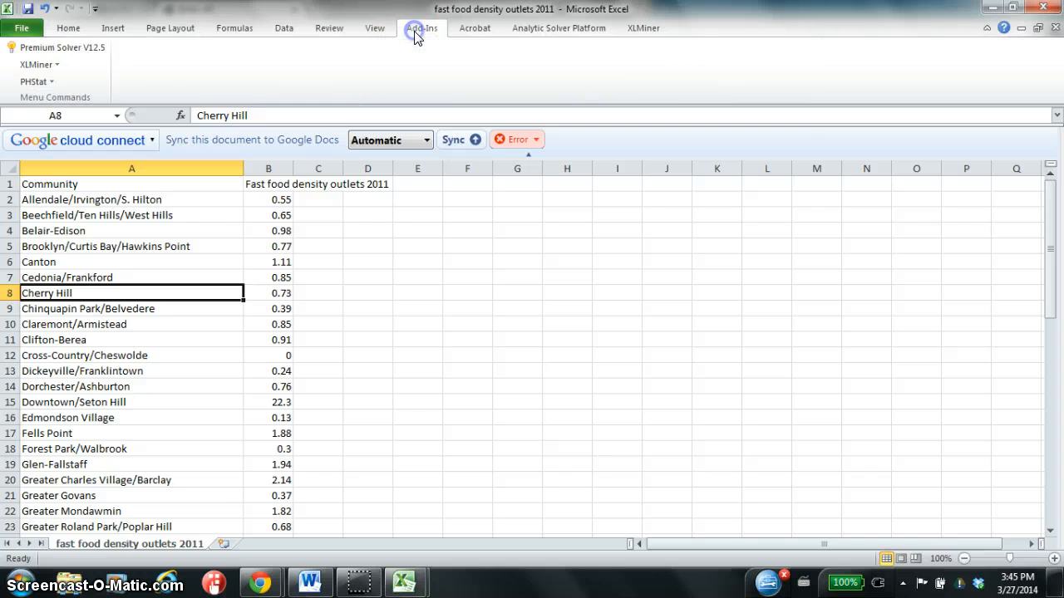
pyautogui.click(28, 84)
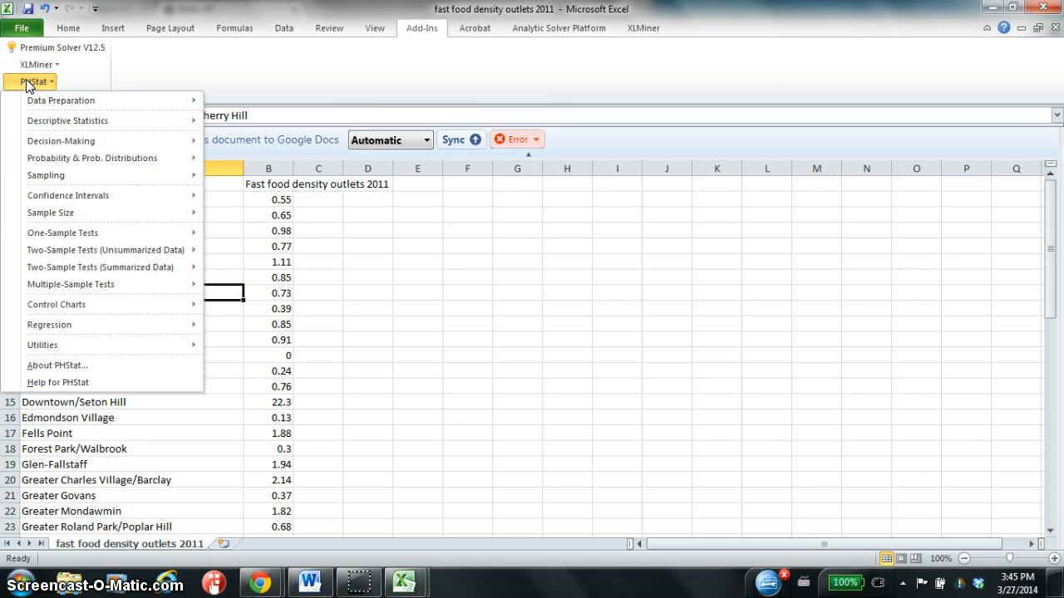
pyautogui.click(33, 125)
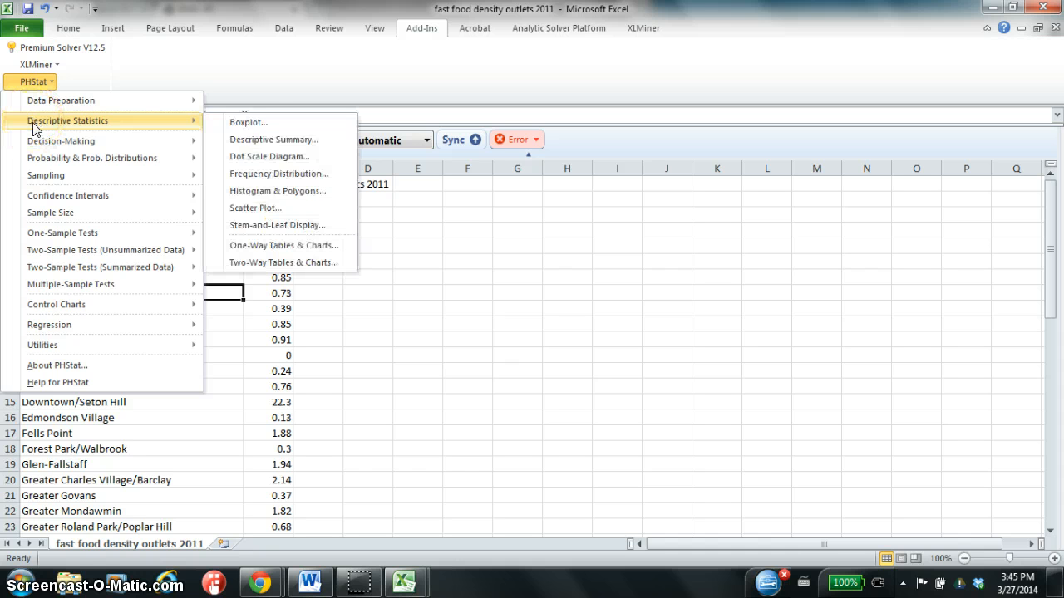
pyautogui.click(259, 127)
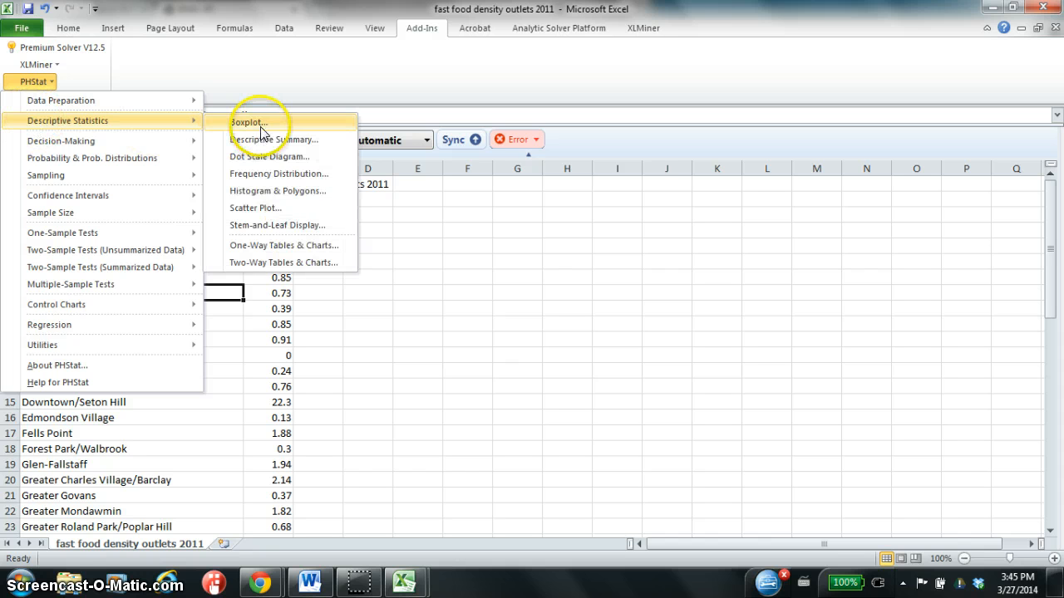
pyautogui.click(260, 125)
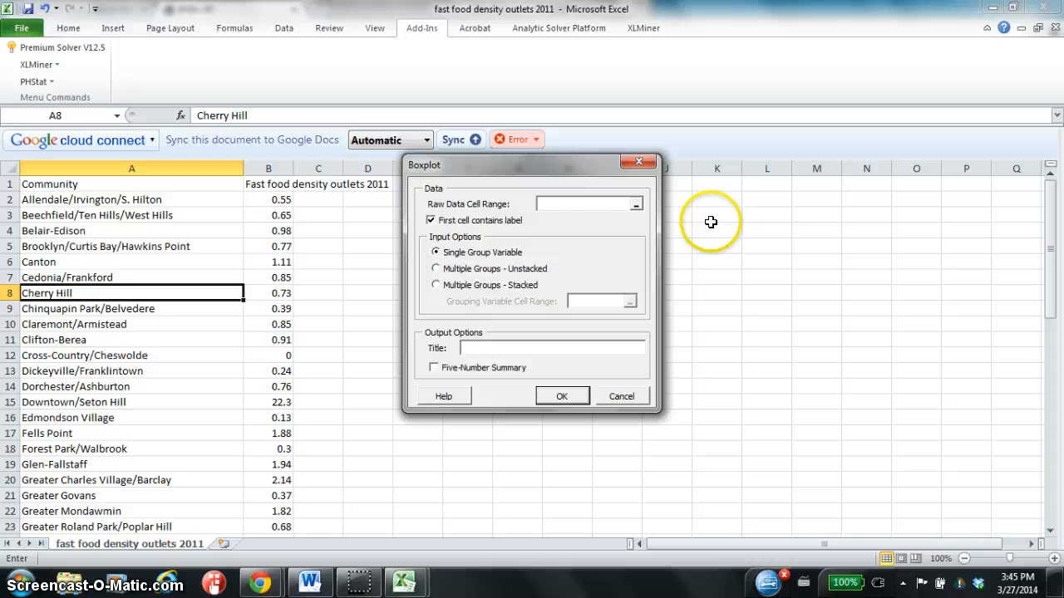
pyautogui.click(636, 203)
pyautogui.click(284, 185)
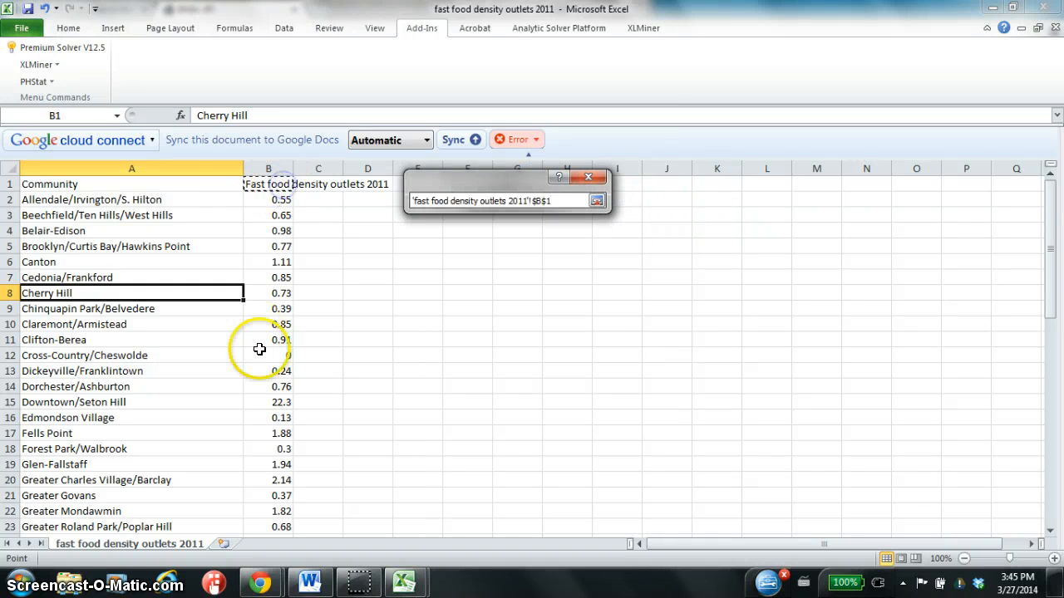
pyautogui.scroll(-14, 257, 349)
pyautogui.keyDown('shift'); pyautogui.click(275, 384); pyautogui.keyUp('shift')
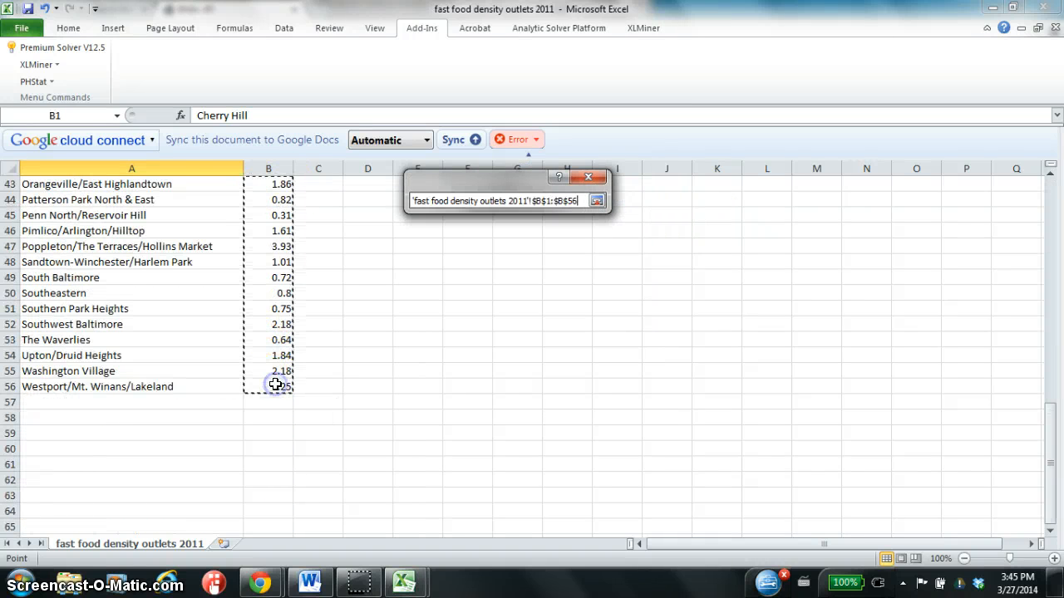
pyautogui.press('Return')
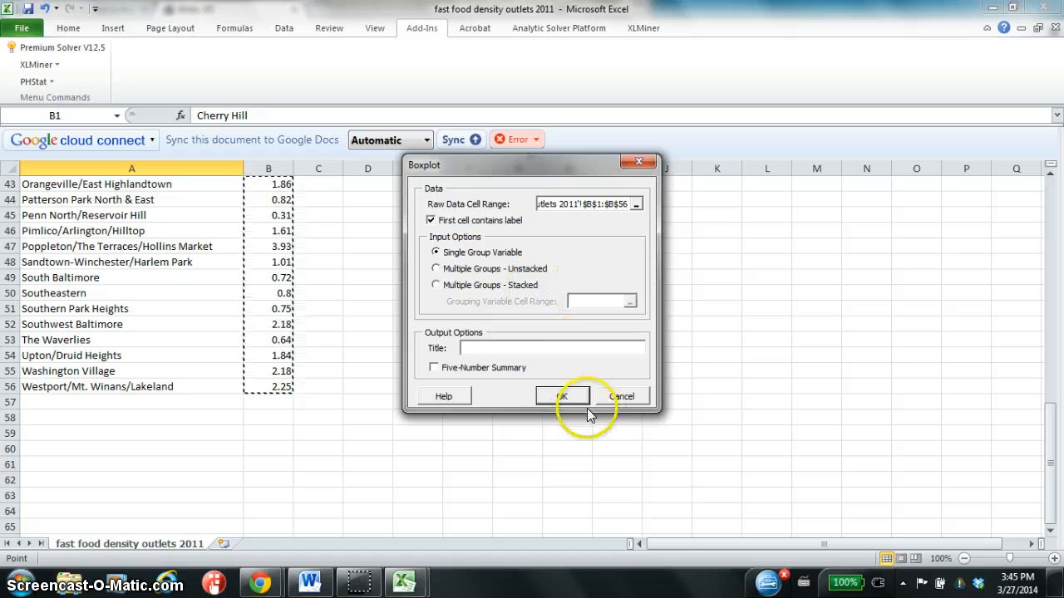
# Include the Five-Number Summary, generate the single-group boxplot and view the BoxPlot sheet.
pyautogui.click(562, 396)
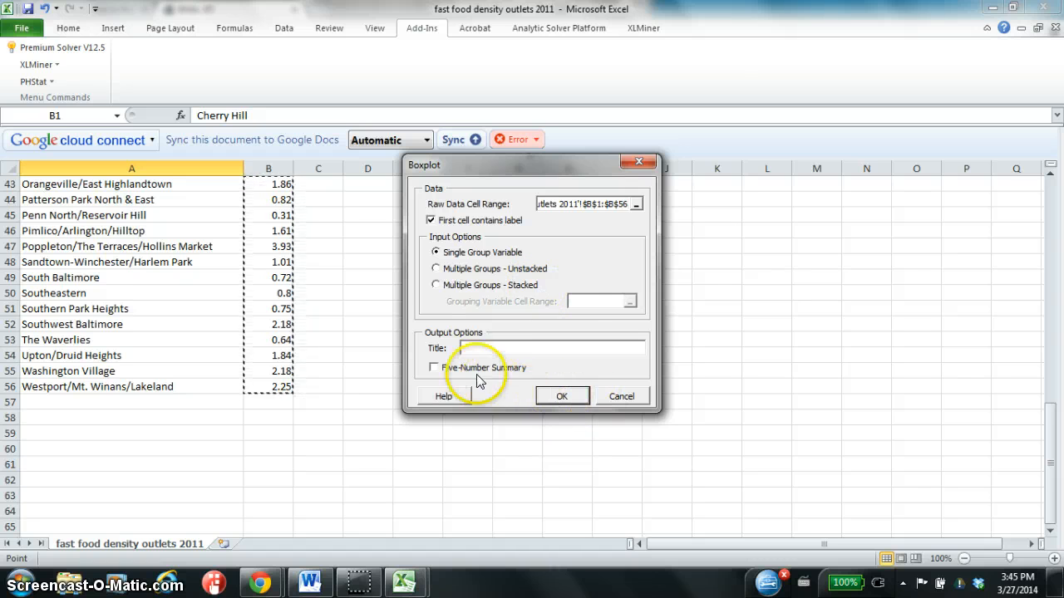
pyautogui.click(433, 368)
pyautogui.click(562, 396)
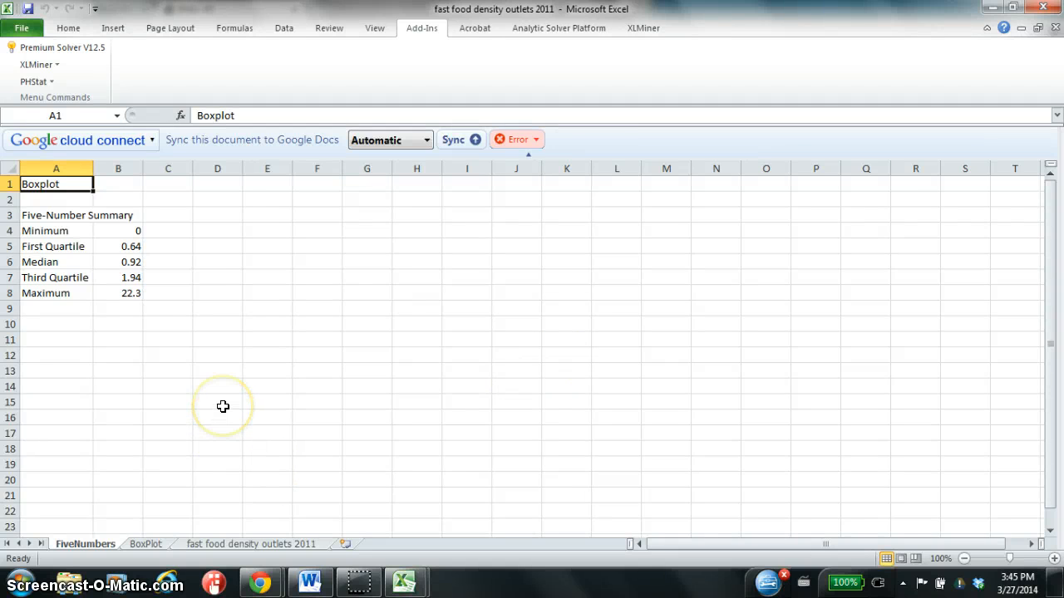
pyautogui.click(146, 543)
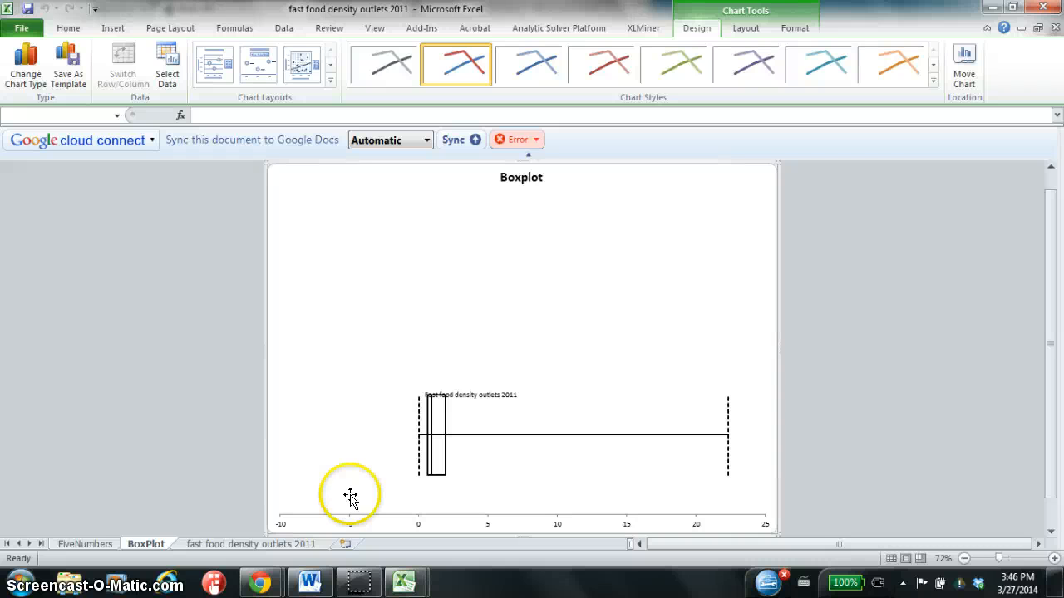
# Generate a PHStat Descriptive Summary for the single-group data in B1:B56 of the fast food density outlets 2011 sheet.
pyautogui.click(291, 545)
pyautogui.scroll(15, 264, 287)
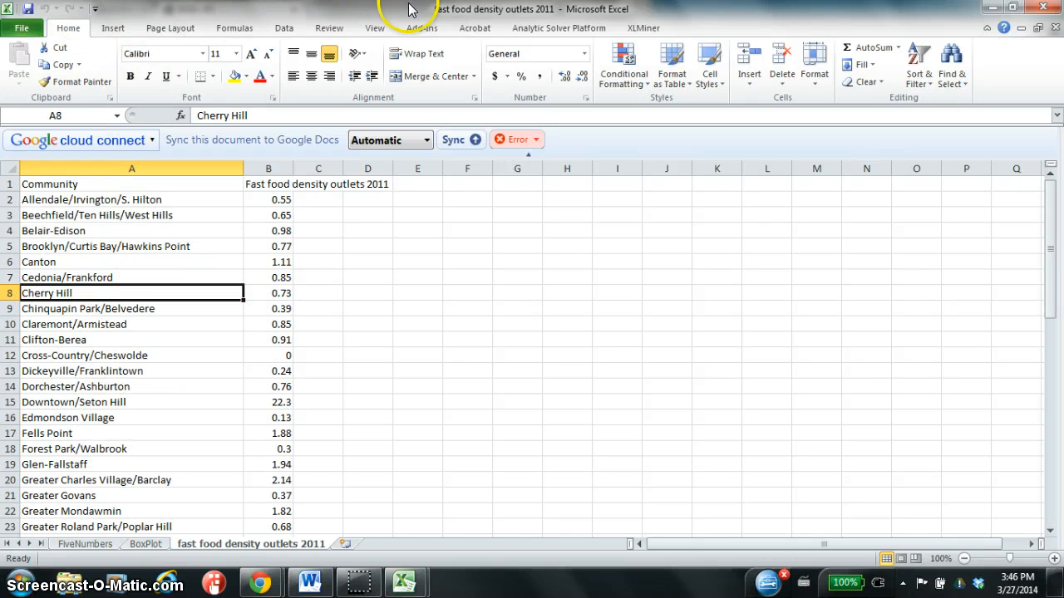
pyautogui.click(422, 27)
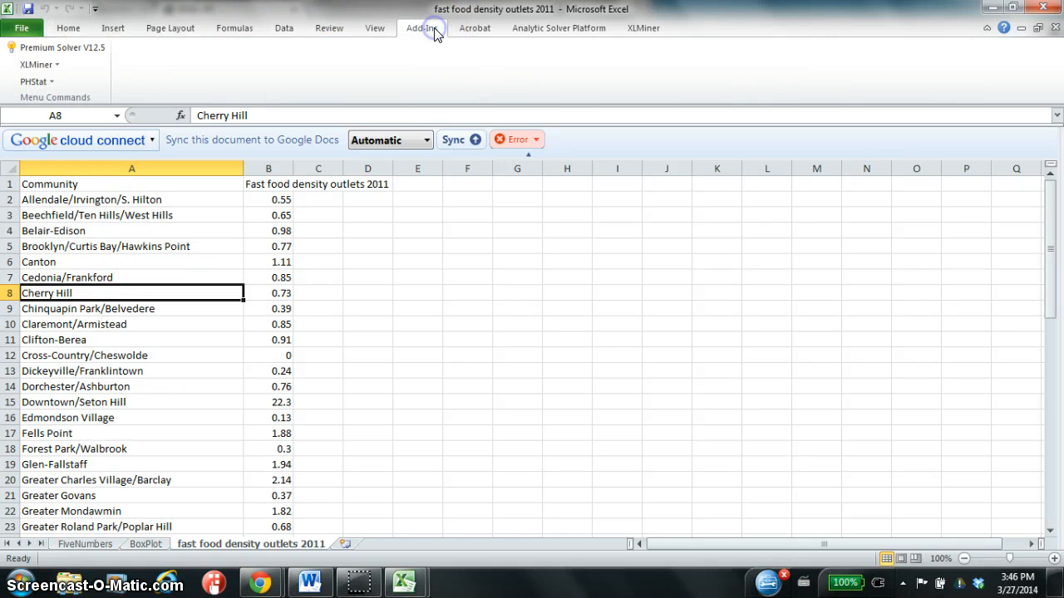
pyautogui.click(40, 83)
pyautogui.moveTo(75, 121)
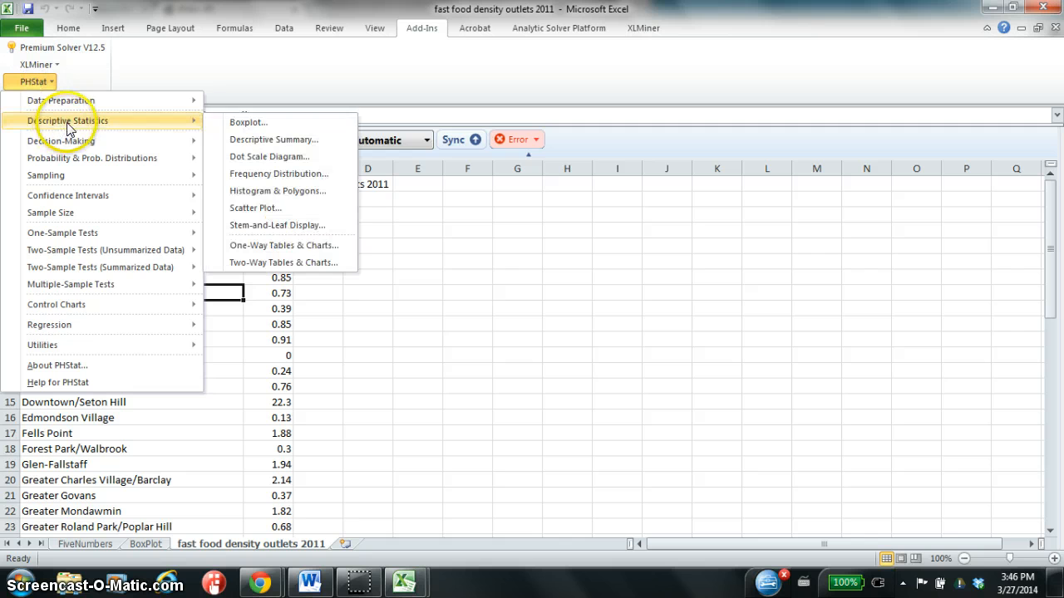
pyautogui.click(250, 146)
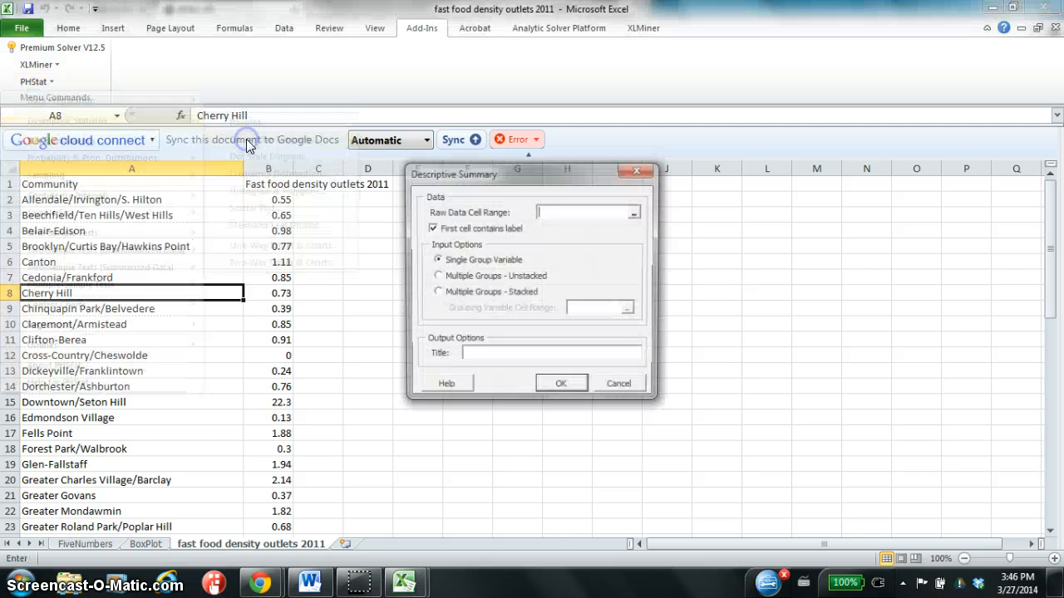
pyautogui.click(634, 211)
pyautogui.click(285, 183)
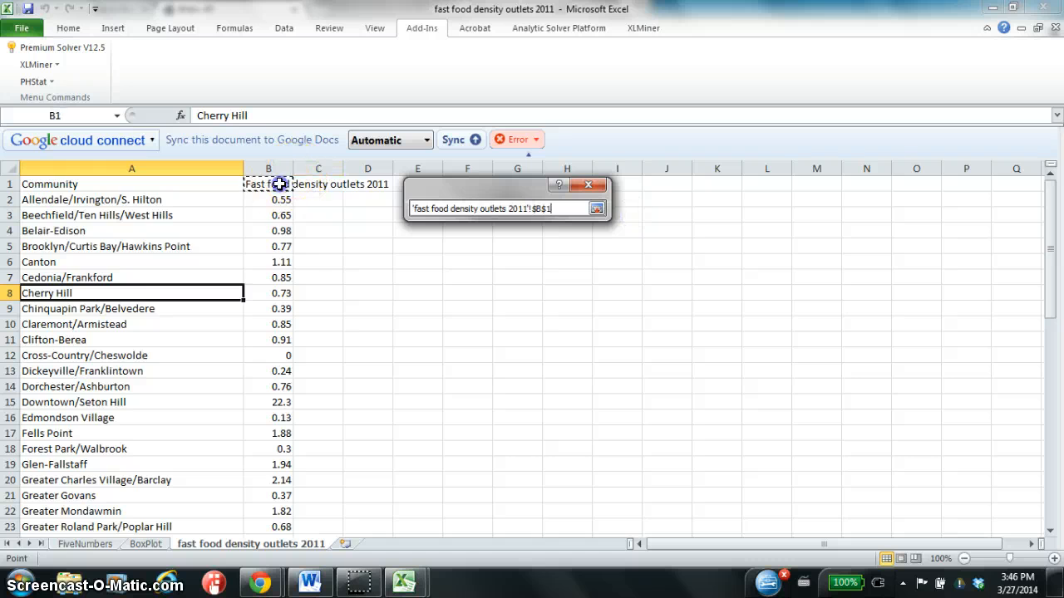
pyautogui.scroll(-16, 285, 249)
pyautogui.keyDown('shift'); pyautogui.click(276, 295); pyautogui.keyUp('shift')
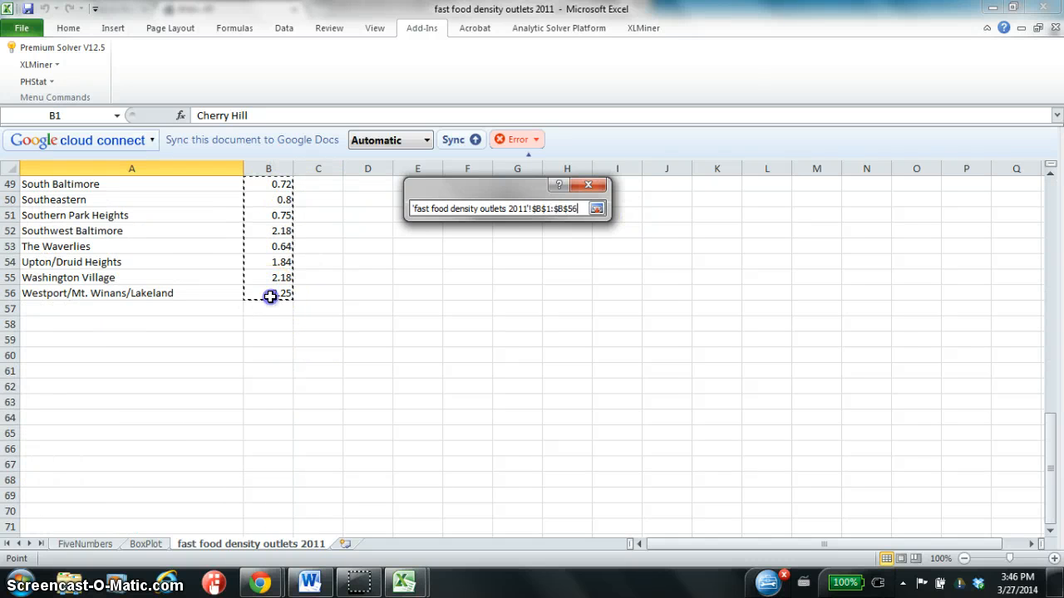
pyautogui.press('Return')
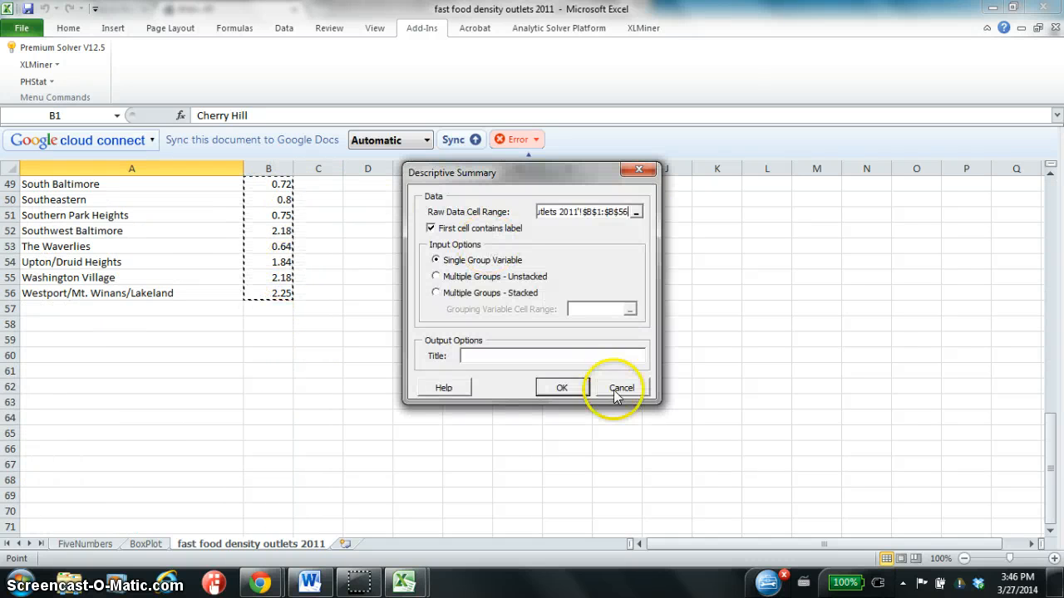
pyautogui.click(564, 388)
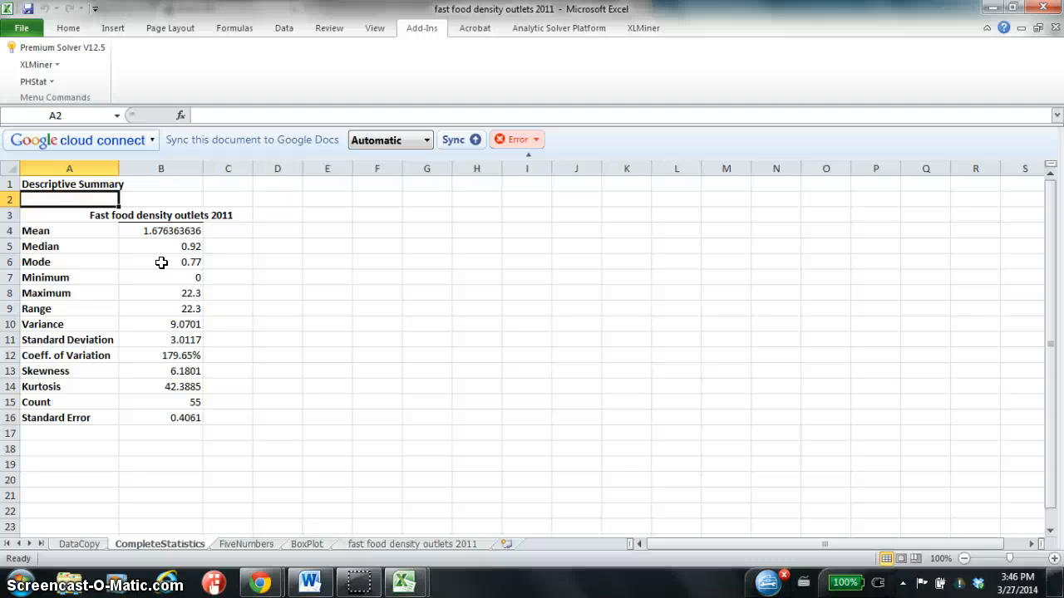
# Sort columns A and B of the fast food density outlets 2011 sheet by Fast food density outlets 2011, largest to smallest, and select B2.
pyautogui.click(412, 546)
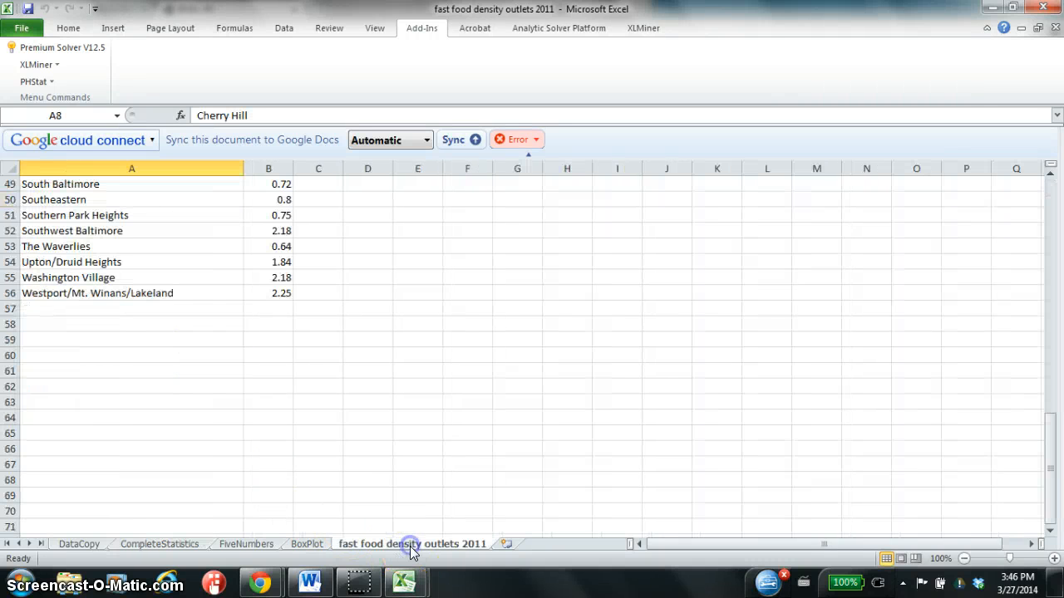
pyautogui.scroll(15, 172, 338)
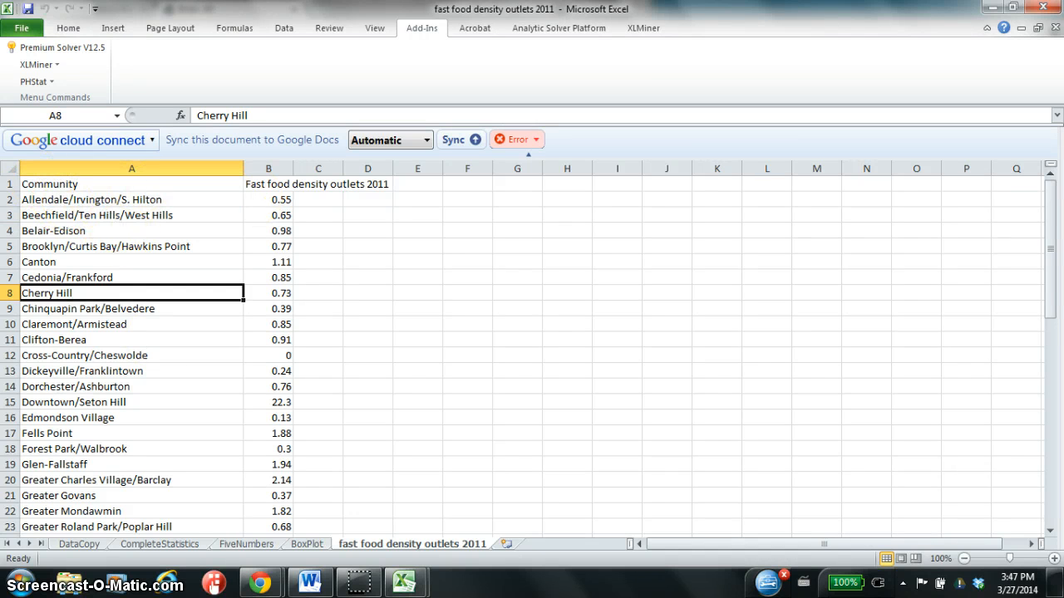
pyautogui.click(63, 169)
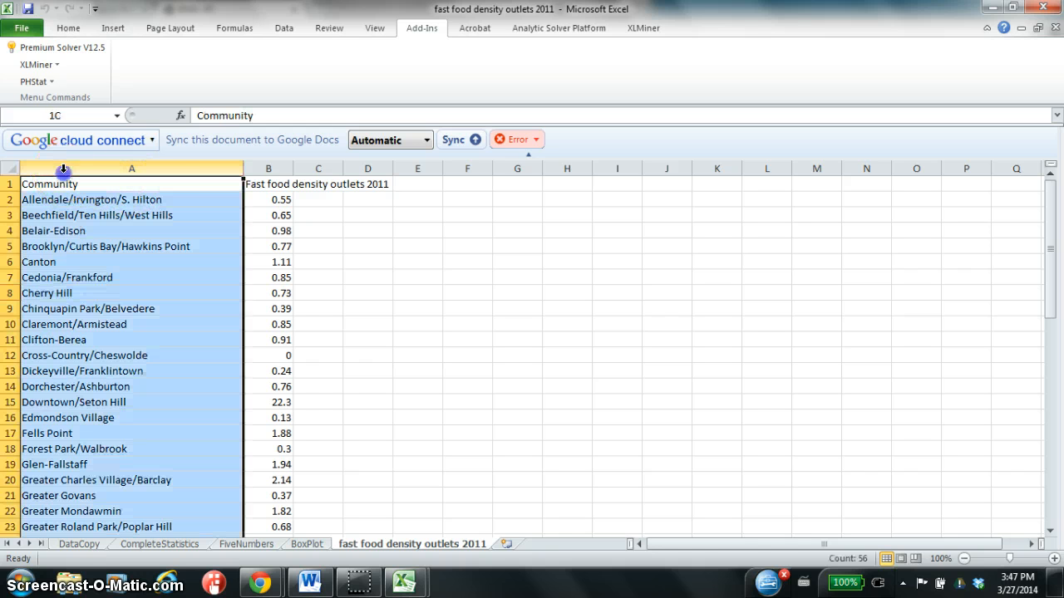
pyautogui.moveTo(63, 168); pyautogui.dragTo(278, 167)
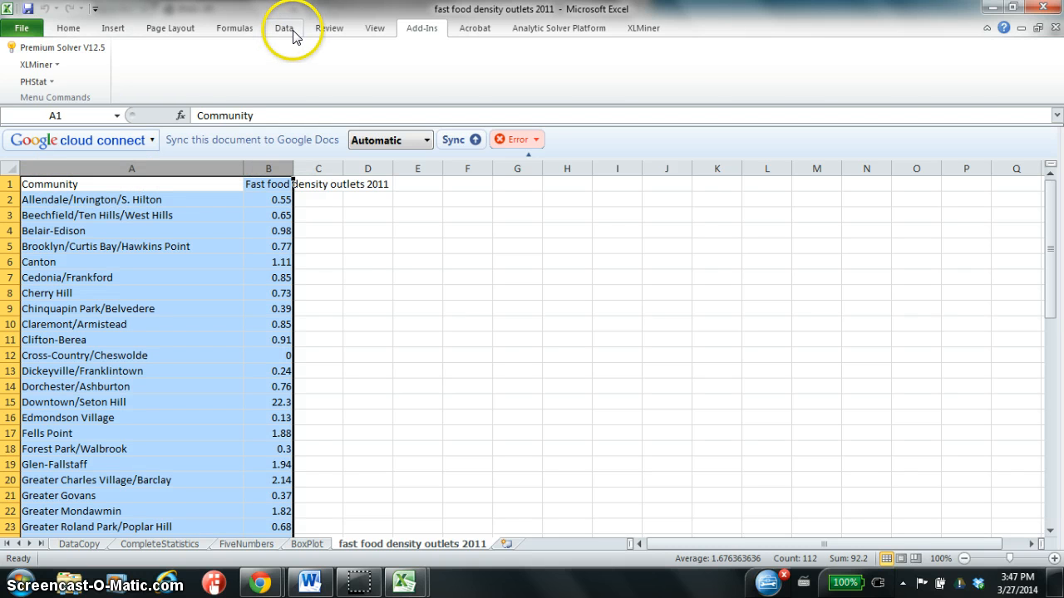
pyautogui.click(291, 32)
pyautogui.click(370, 70)
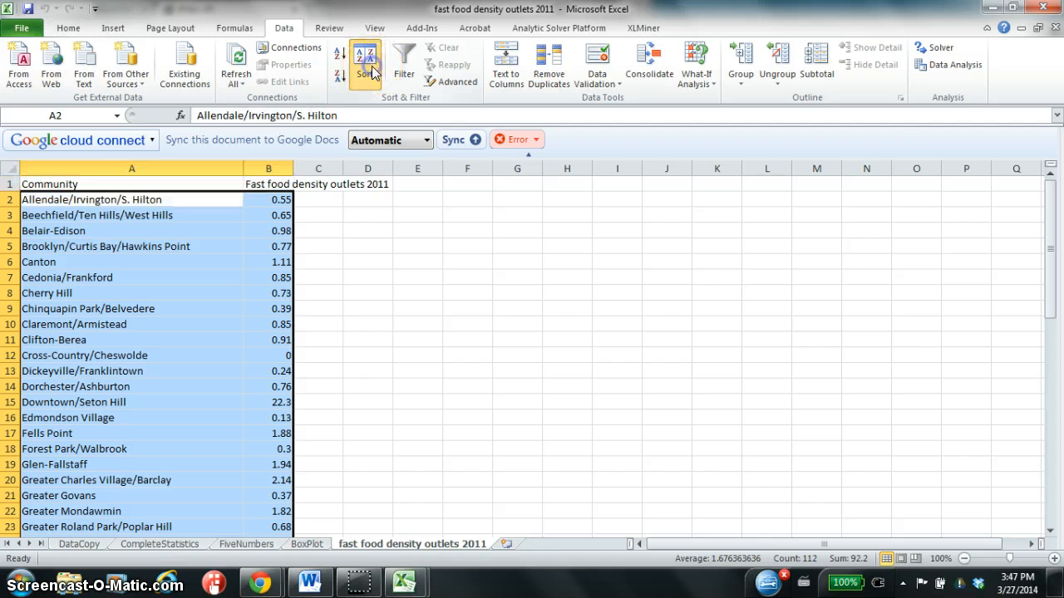
pyautogui.click(599, 205)
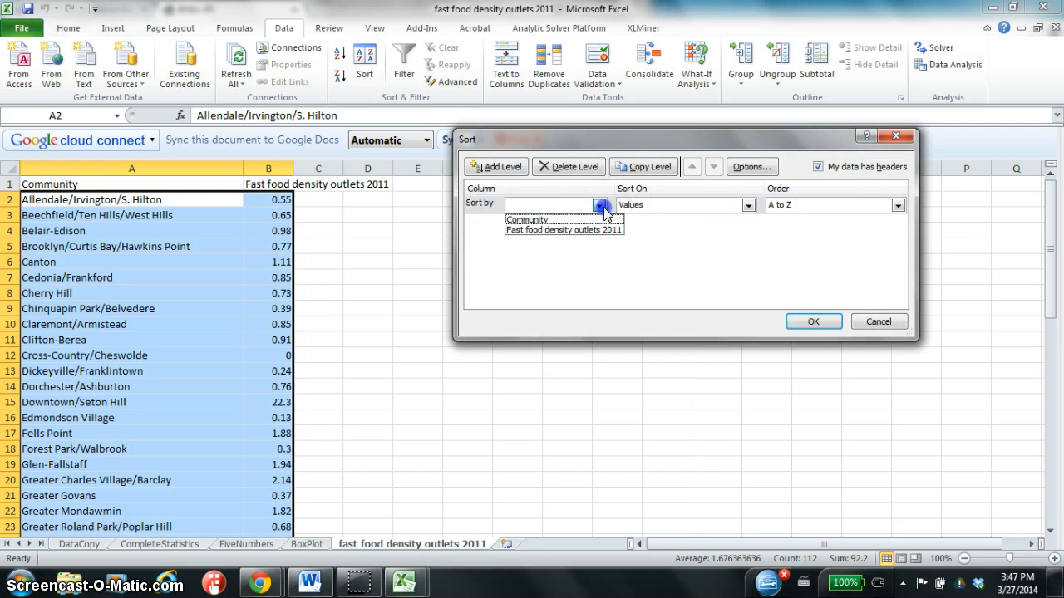
pyautogui.click(595, 231)
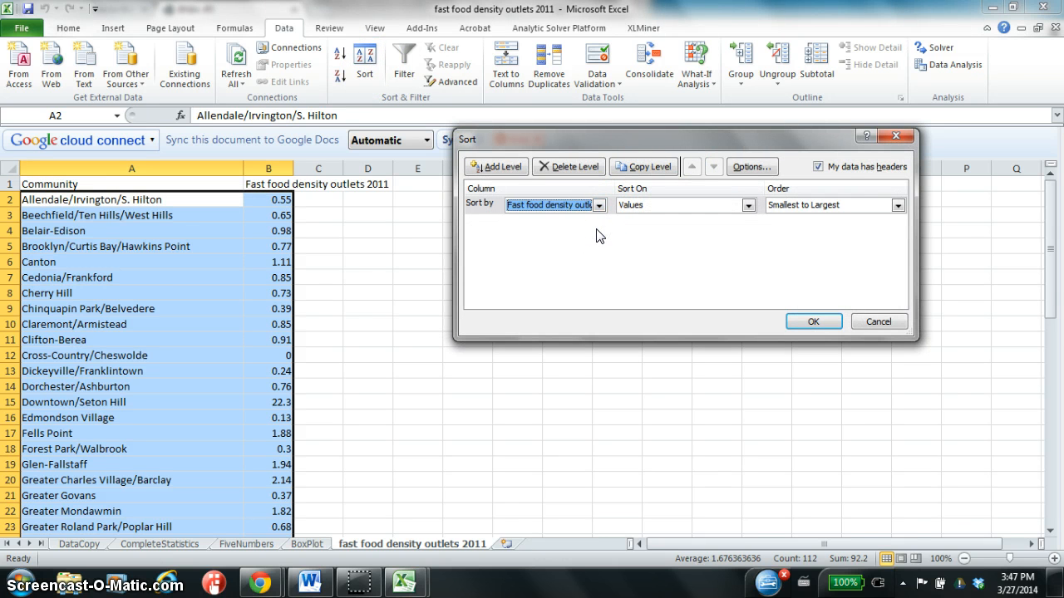
pyautogui.click(831, 206)
pyautogui.click(831, 229)
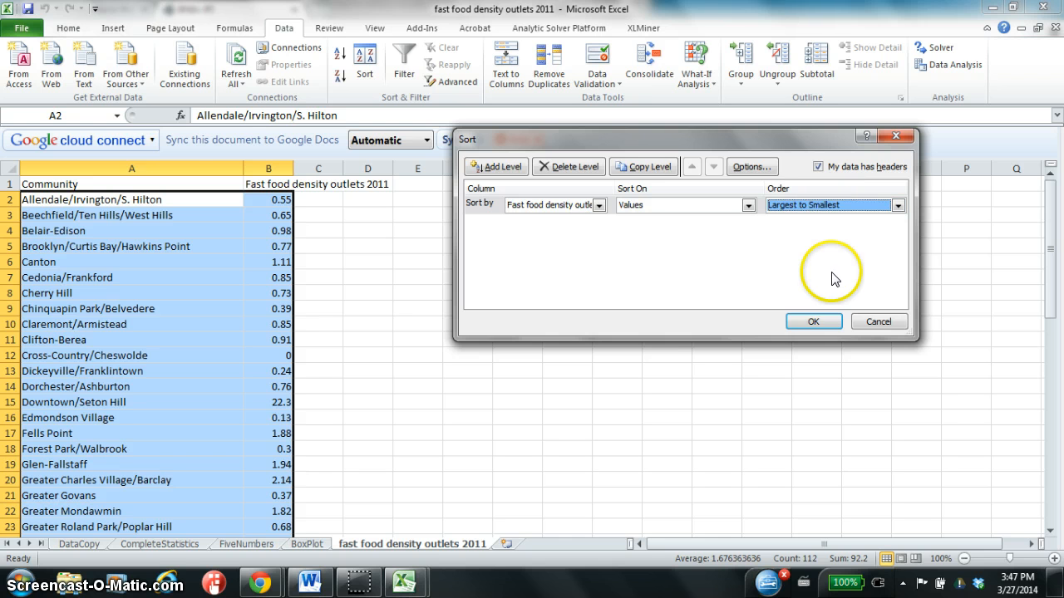
pyautogui.click(814, 322)
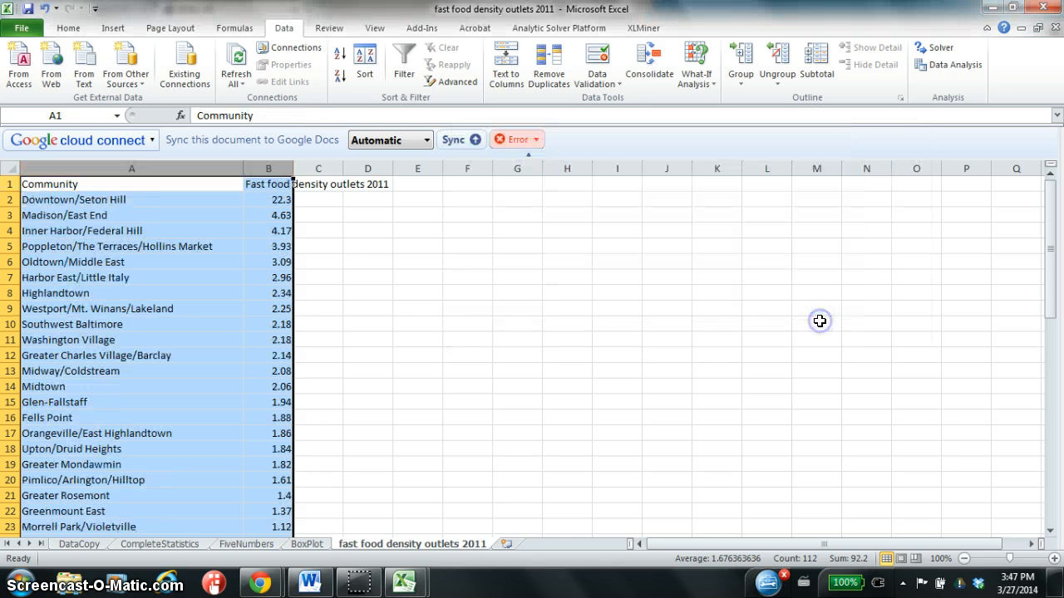
pyautogui.click(226, 258)
pyautogui.click(279, 202)
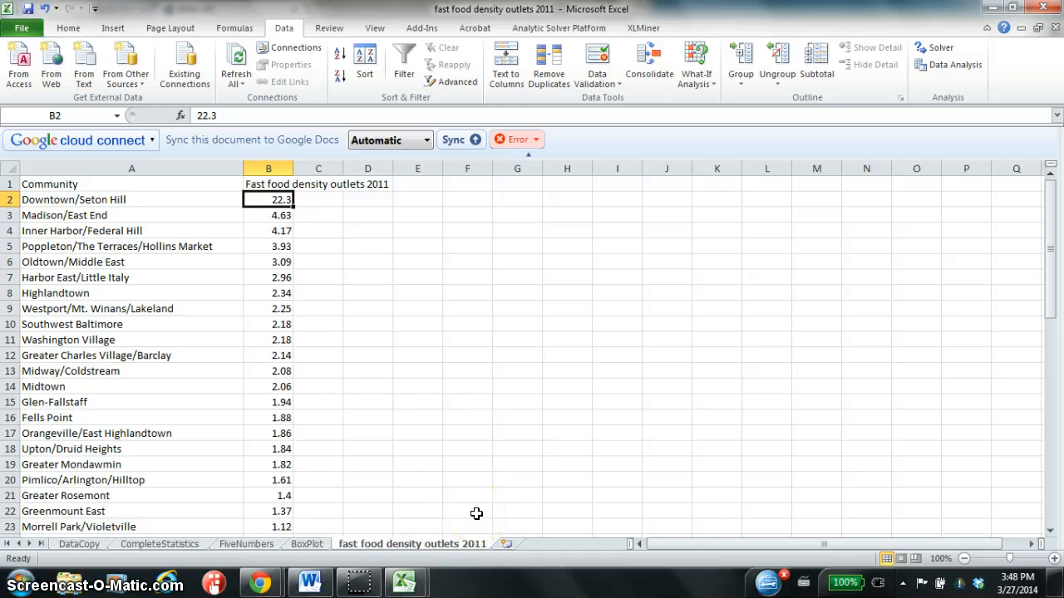
# Switch to the BNIA-JFI indicators page in Chrome and return to the Select Your Indicator section above the fast food table.
pyautogui.click(264, 575)
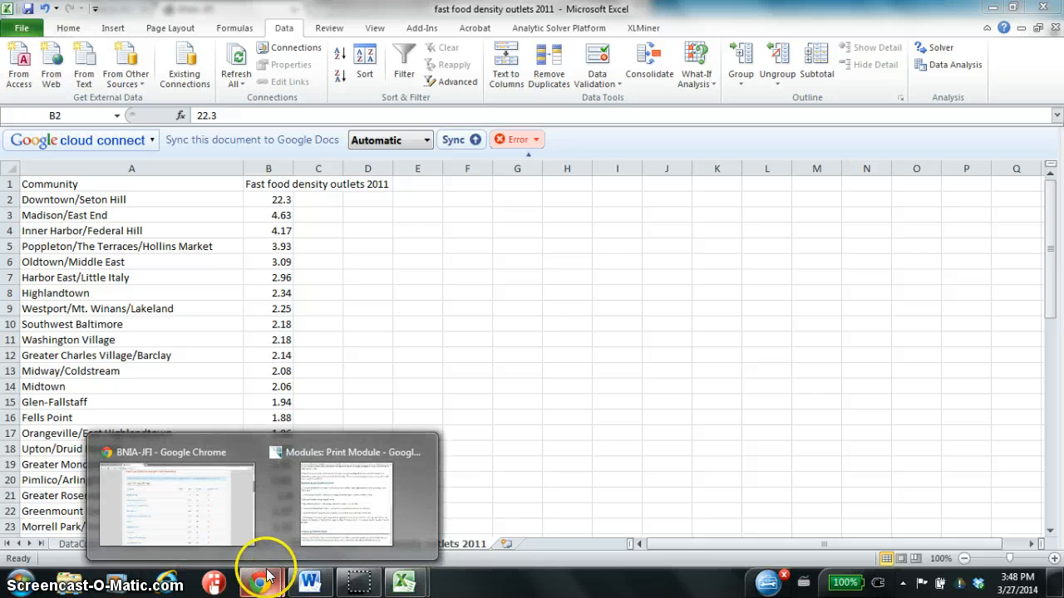
pyautogui.click(234, 519)
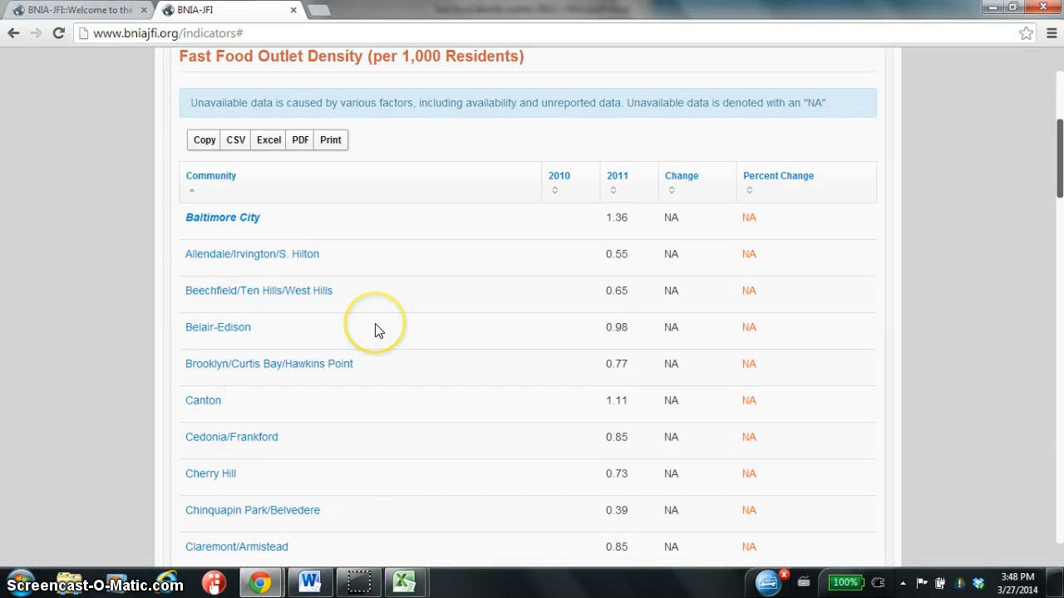
pyautogui.scroll(4, 375, 330)
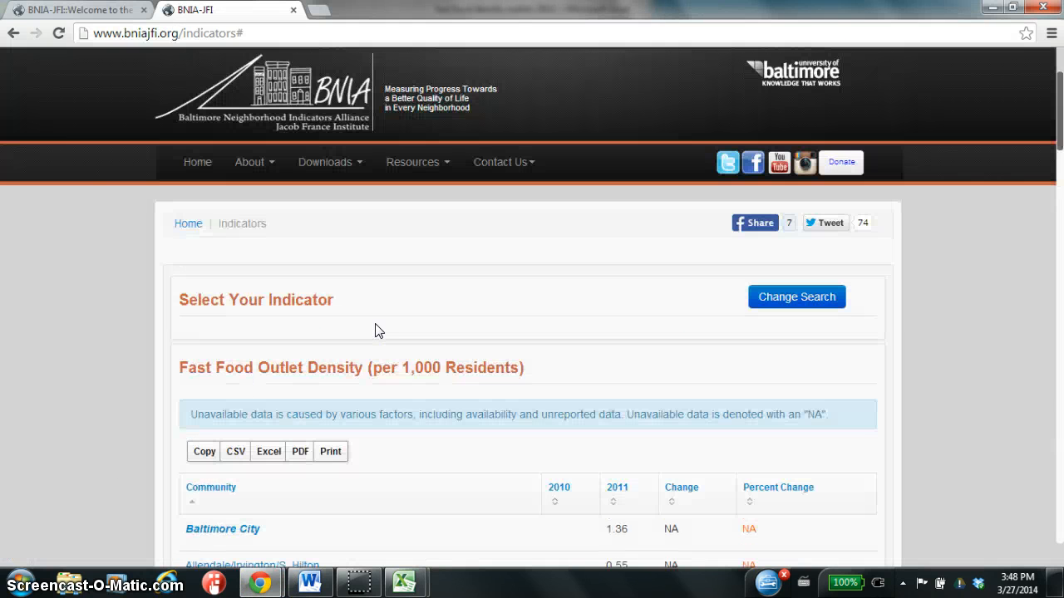